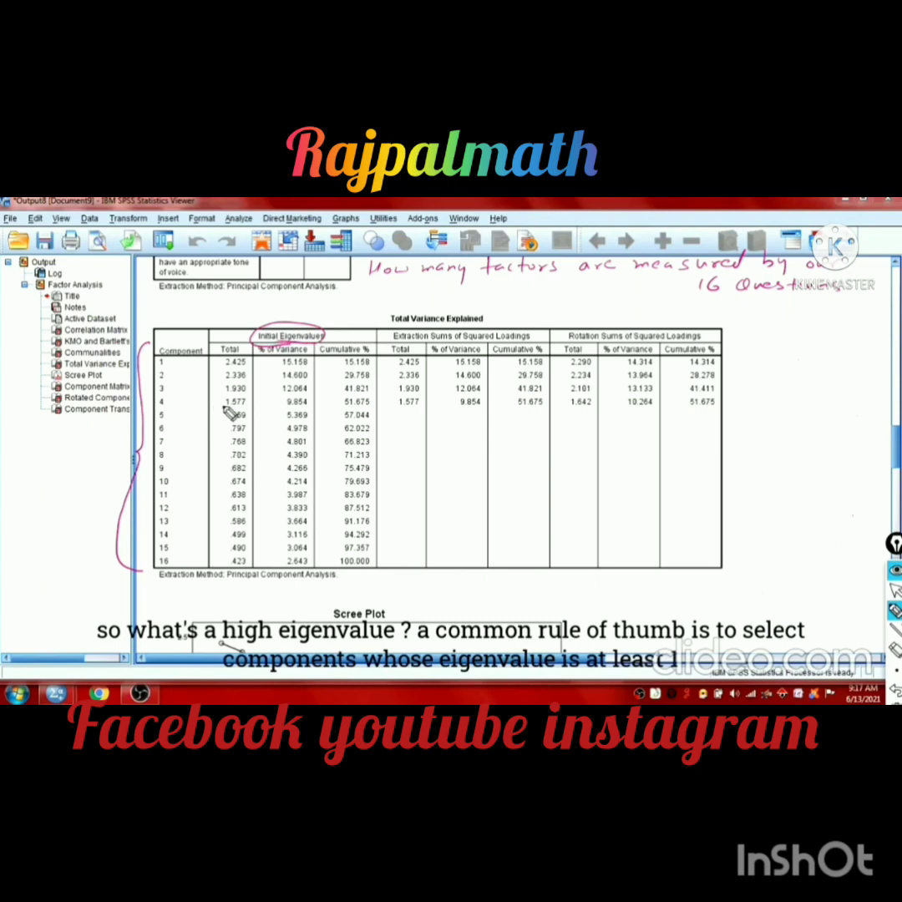
- Box the first four components' eigenvalues, arrow them to the question, write ≥1, and underline row 4
{"action": "mouse_move", "coordinate": [157, 411]}
{"action": "left_mouse_down"}
{"action": "mouse_move", "coordinate": [254, 410]}
{"action": "mouse_move", "coordinate": [256, 349]}
{"action": "mouse_move", "coordinate": [204, 343]}
{"action": "mouse_move", "coordinate": [152, 355]}
{"action": "mouse_move", "coordinate": [155, 395]}
{"action": "mouse_move", "coordinate": [185, 387]}
{"action": "mouse_move", "coordinate": [203, 399]}
{"action": "left_mouse_up"}
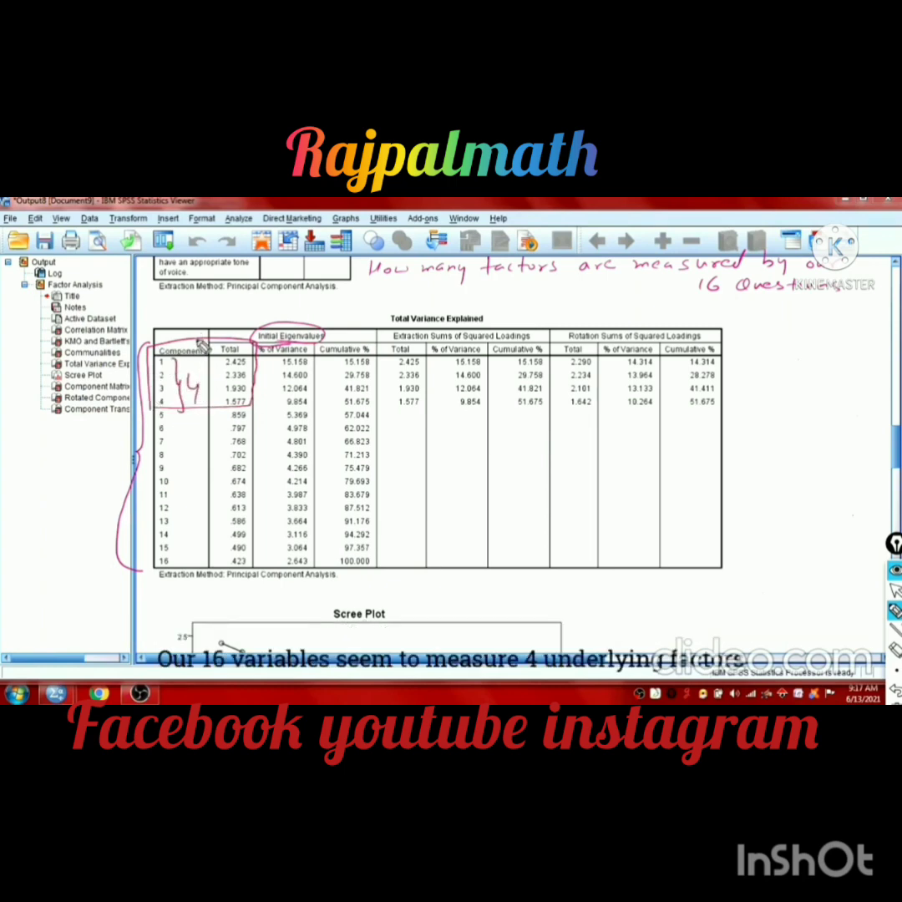
{"action": "mouse_move", "coordinate": [198, 342]}
{"action": "left_mouse_down"}
{"action": "mouse_move", "coordinate": [214, 320]}
{"action": "mouse_move", "coordinate": [498, 292]}
{"action": "left_mouse_up"}
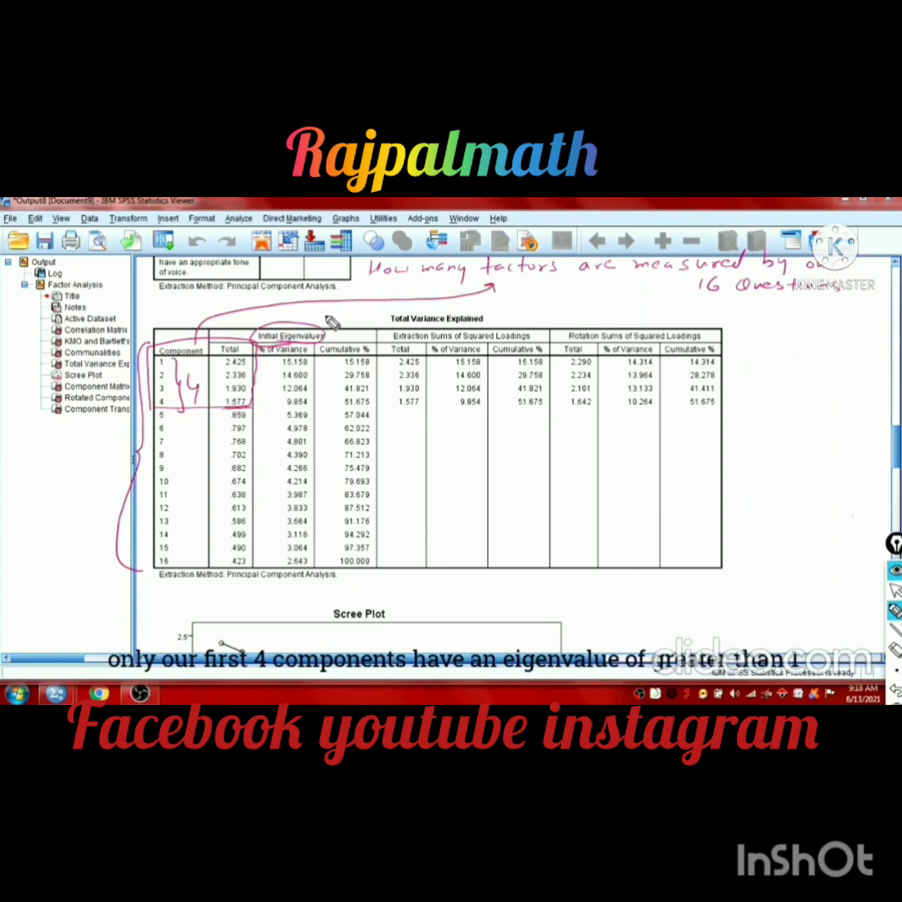
{"action": "left_click_drag", "start_coordinate": [330, 326], "coordinate": [334, 319]}
{"action": "left_click_drag", "start_coordinate": [261, 414], "coordinate": [731, 420]}
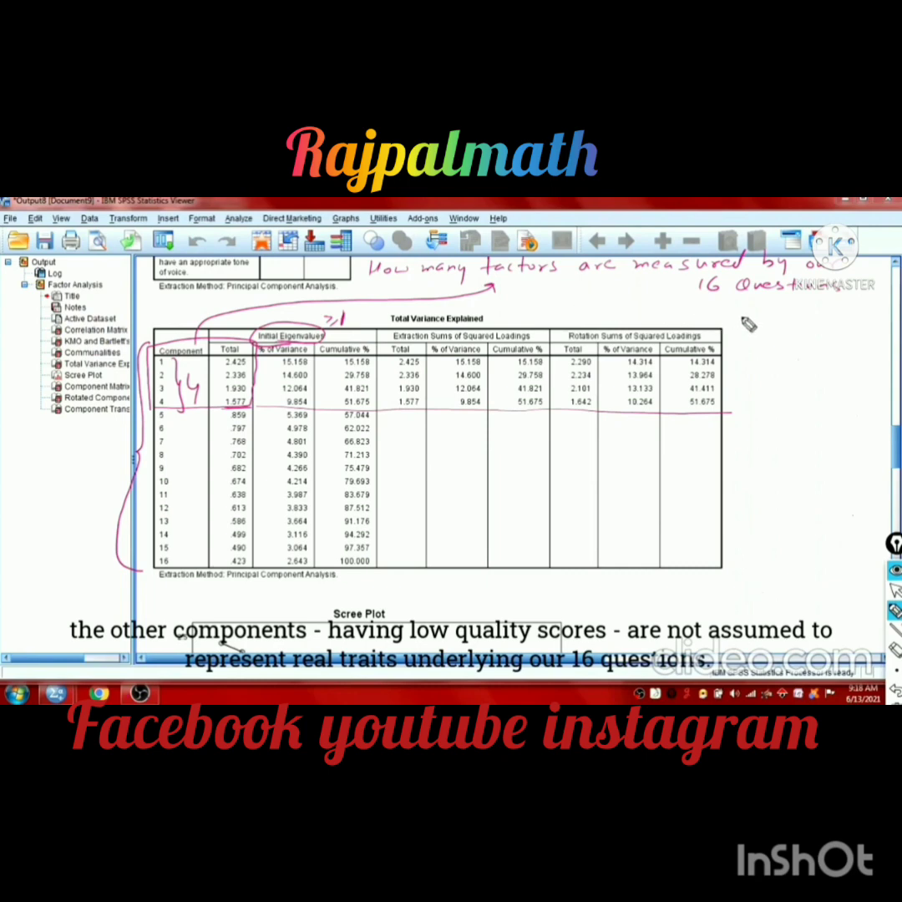
- Handwrite 'Answer => 4' above the Total Variance Explained table
{"action": "mouse_move", "coordinate": [550, 328]}
{"action": "left_mouse_down"}
{"action": "mouse_move", "coordinate": [668, 316]}
{"action": "mouse_move", "coordinate": [738, 321]}
{"action": "left_mouse_up"}
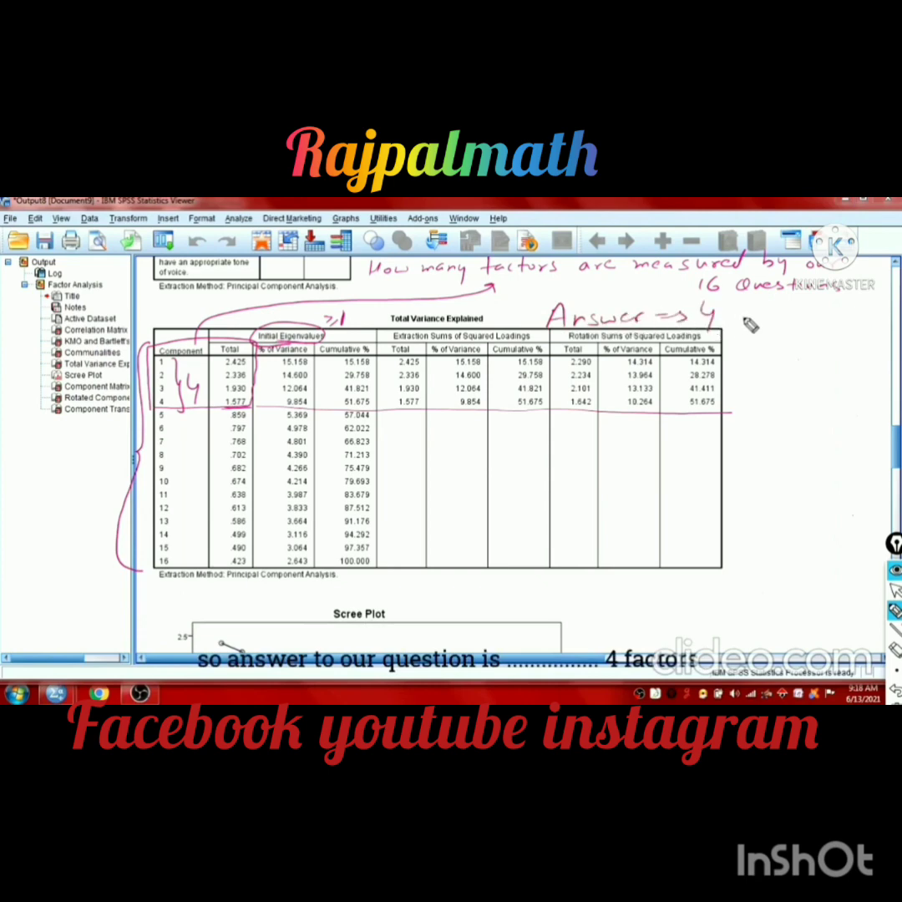
{"action": "mouse_move", "coordinate": [743, 312]}
{"action": "left_mouse_down"}
{"action": "mouse_move", "coordinate": [739, 338]}
{"action": "mouse_move", "coordinate": [729, 330]}
{"action": "mouse_move", "coordinate": [804, 322]}
{"action": "left_mouse_up"}
{"action": "left_click_drag", "start_coordinate": [725, 356], "coordinate": [766, 353]}
{"action": "left_click_drag", "start_coordinate": [779, 346], "coordinate": [838, 344]}
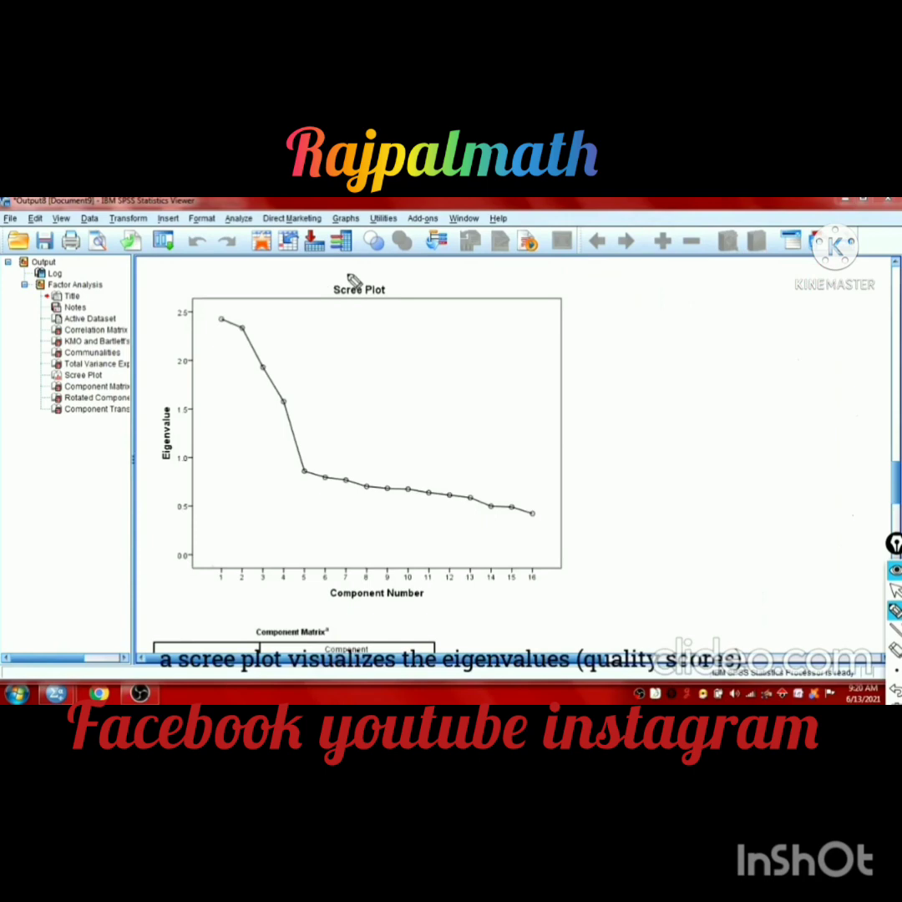
- Circle the Scree Plot title, draw the 1.0 line labelled ≥1 Eigen Value, and mark points 1–4 as strong factors
{"action": "mouse_move", "coordinate": [338, 281]}
{"action": "left_mouse_down"}
{"action": "mouse_move", "coordinate": [315, 298]}
{"action": "mouse_move", "coordinate": [411, 307]}
{"action": "mouse_move", "coordinate": [343, 306]}
{"action": "left_mouse_up"}
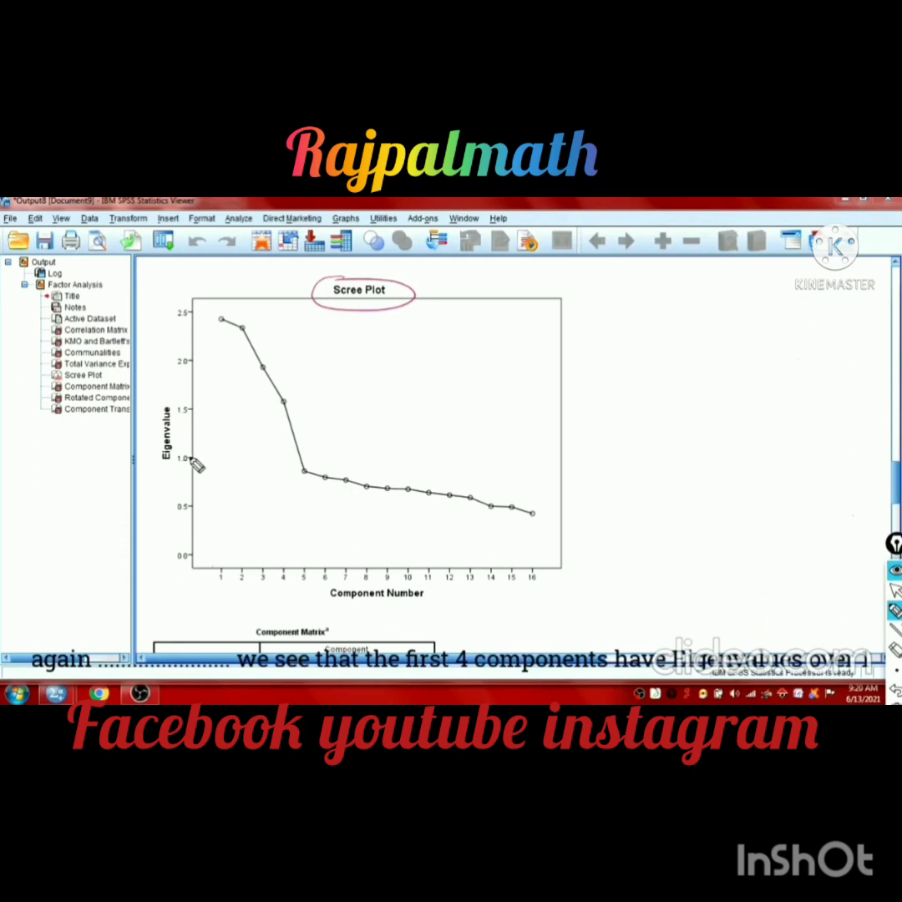
{"action": "mouse_move", "coordinate": [202, 464]}
{"action": "left_mouse_down"}
{"action": "mouse_move", "coordinate": [533, 461]}
{"action": "mouse_move", "coordinate": [587, 456]}
{"action": "mouse_move", "coordinate": [586, 447]}
{"action": "left_mouse_up"}
{"action": "mouse_move", "coordinate": [599, 438]}
{"action": "left_mouse_down"}
{"action": "mouse_move", "coordinate": [629, 433]}
{"action": "mouse_move", "coordinate": [643, 451]}
{"action": "mouse_move", "coordinate": [662, 444]}
{"action": "mouse_move", "coordinate": [670, 471]}
{"action": "mouse_move", "coordinate": [671, 449]}
{"action": "mouse_move", "coordinate": [705, 450]}
{"action": "mouse_move", "coordinate": [726, 424]}
{"action": "mouse_move", "coordinate": [732, 450]}
{"action": "mouse_move", "coordinate": [769, 447]}
{"action": "left_mouse_up"}
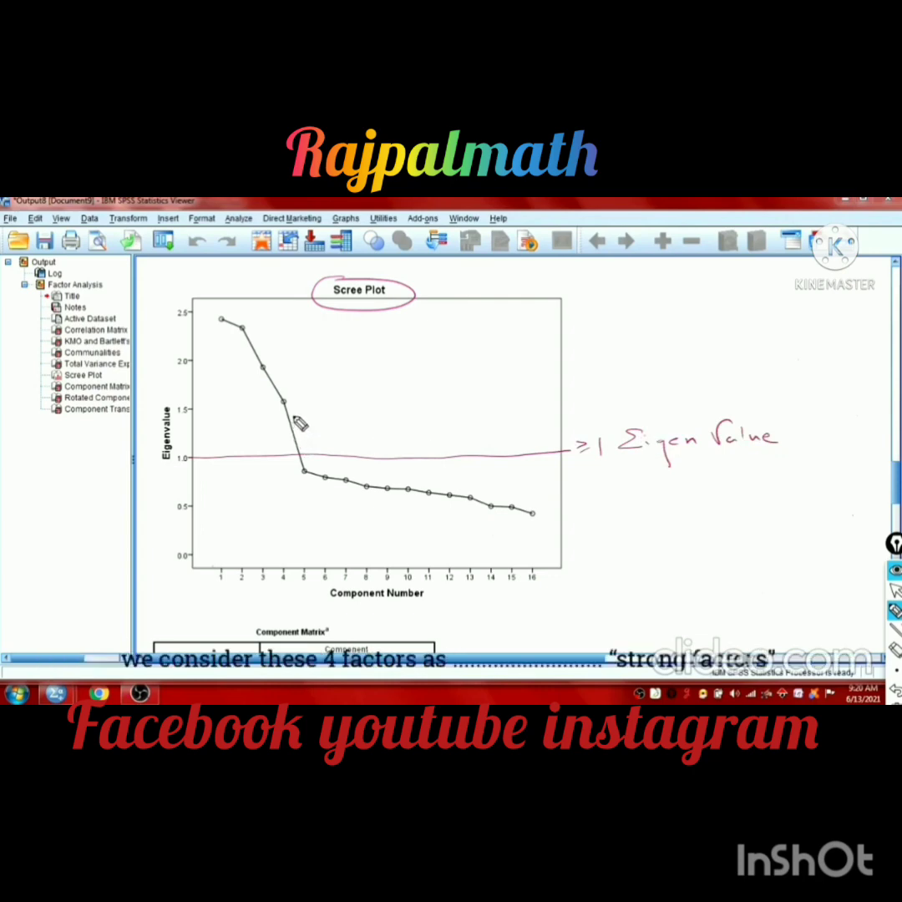
{"action": "mouse_move", "coordinate": [243, 432]}
{"action": "left_mouse_down"}
{"action": "mouse_move", "coordinate": [236, 396]}
{"action": "mouse_move", "coordinate": [247, 407]}
{"action": "left_mouse_up"}
{"action": "mouse_move", "coordinate": [234, 313]}
{"action": "left_mouse_down"}
{"action": "mouse_move", "coordinate": [257, 310]}
{"action": "mouse_move", "coordinate": [282, 326]}
{"action": "mouse_move", "coordinate": [316, 400]}
{"action": "left_mouse_up"}
{"action": "mouse_move", "coordinate": [353, 359]}
{"action": "left_mouse_down"}
{"action": "mouse_move", "coordinate": [339, 374]}
{"action": "mouse_move", "coordinate": [366, 361]}
{"action": "mouse_move", "coordinate": [437, 373]}
{"action": "mouse_move", "coordinate": [411, 390]}
{"action": "mouse_move", "coordinate": [461, 385]}
{"action": "left_mouse_up"}
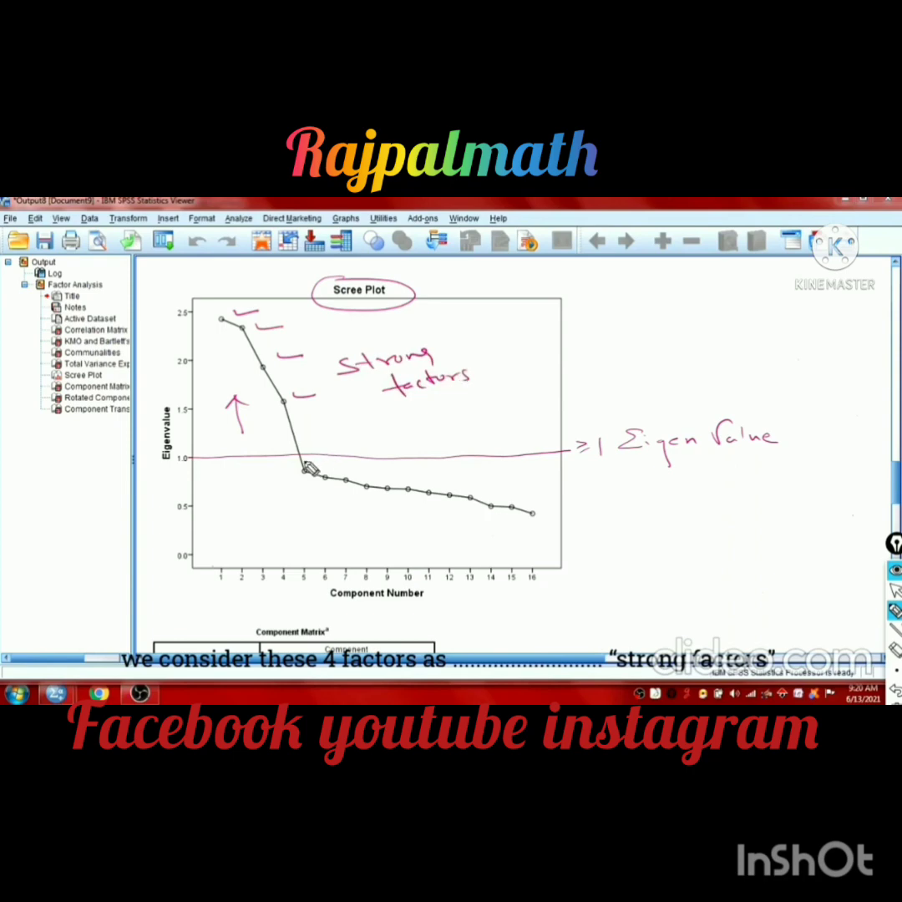
- Label points below 1.0 as weak factors, number components 3 and 4, and circle the Communalities title
{"action": "mouse_move", "coordinate": [239, 465]}
{"action": "left_mouse_down"}
{"action": "mouse_move", "coordinate": [236, 495]}
{"action": "mouse_move", "coordinate": [381, 520]}
{"action": "mouse_move", "coordinate": [401, 511]}
{"action": "mouse_move", "coordinate": [496, 521]}
{"action": "left_mouse_up"}
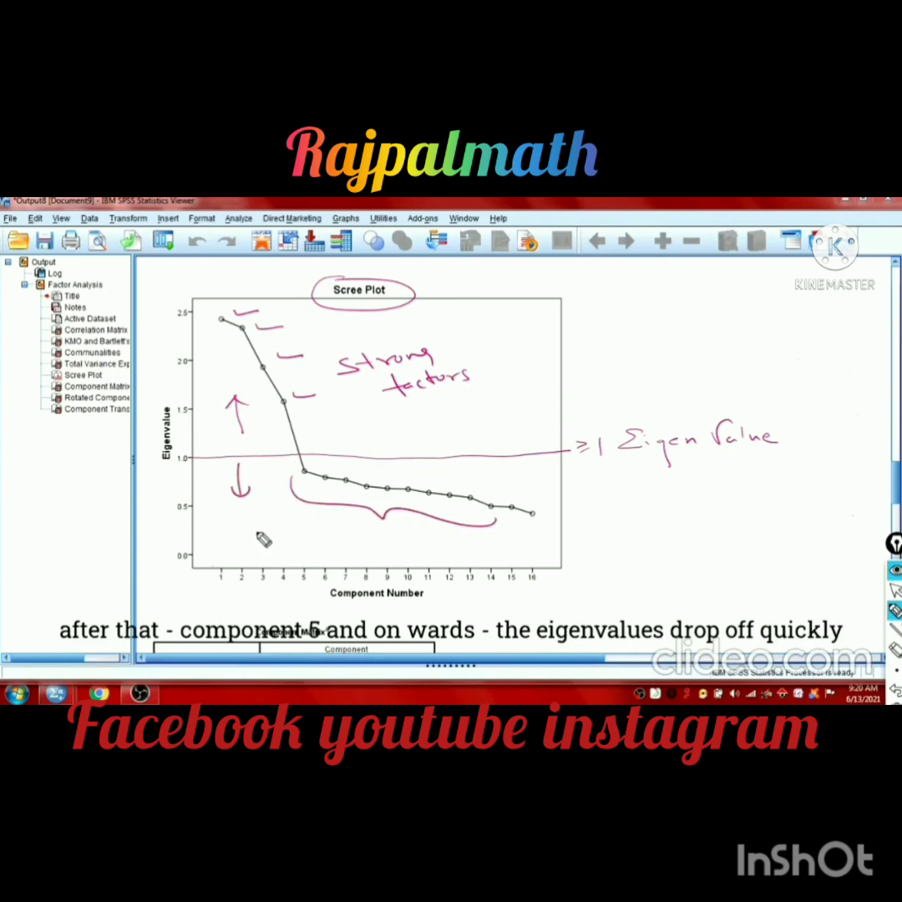
{"action": "mouse_move", "coordinate": [272, 542]}
{"action": "left_mouse_down"}
{"action": "mouse_move", "coordinate": [304, 525]}
{"action": "mouse_move", "coordinate": [317, 535]}
{"action": "mouse_move", "coordinate": [285, 556]}
{"action": "mouse_move", "coordinate": [365, 544]}
{"action": "left_mouse_up"}
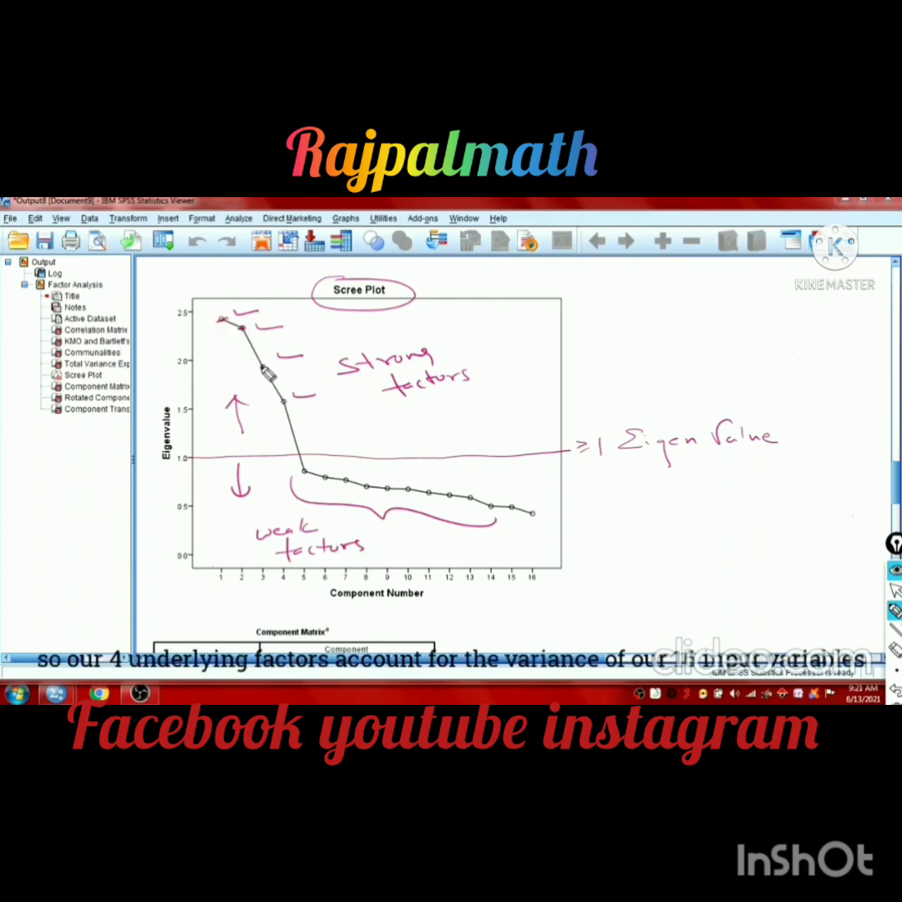
{"action": "left_click", "coordinate": [284, 400]}
{"action": "left_click_drag", "start_coordinate": [242, 363], "coordinate": [272, 411]}
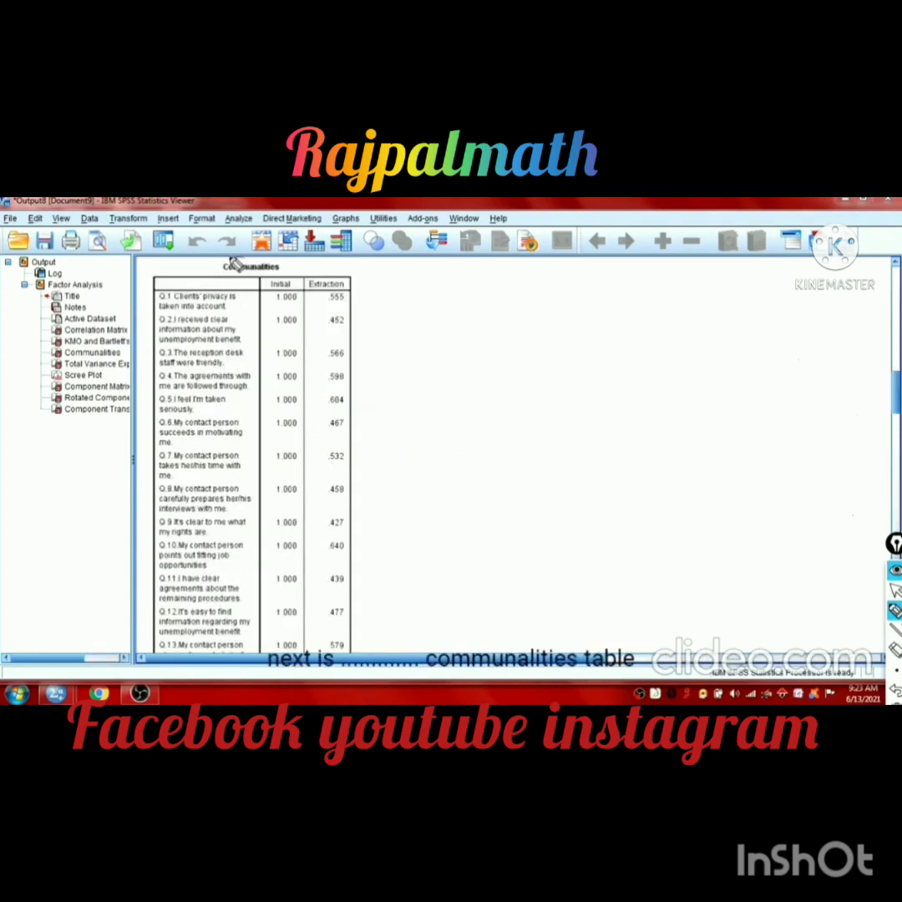
{"action": "mouse_move", "coordinate": [250, 260]}
{"action": "left_mouse_down"}
{"action": "mouse_move", "coordinate": [311, 283]}
{"action": "mouse_move", "coordinate": [253, 274]}
{"action": "left_mouse_up"}
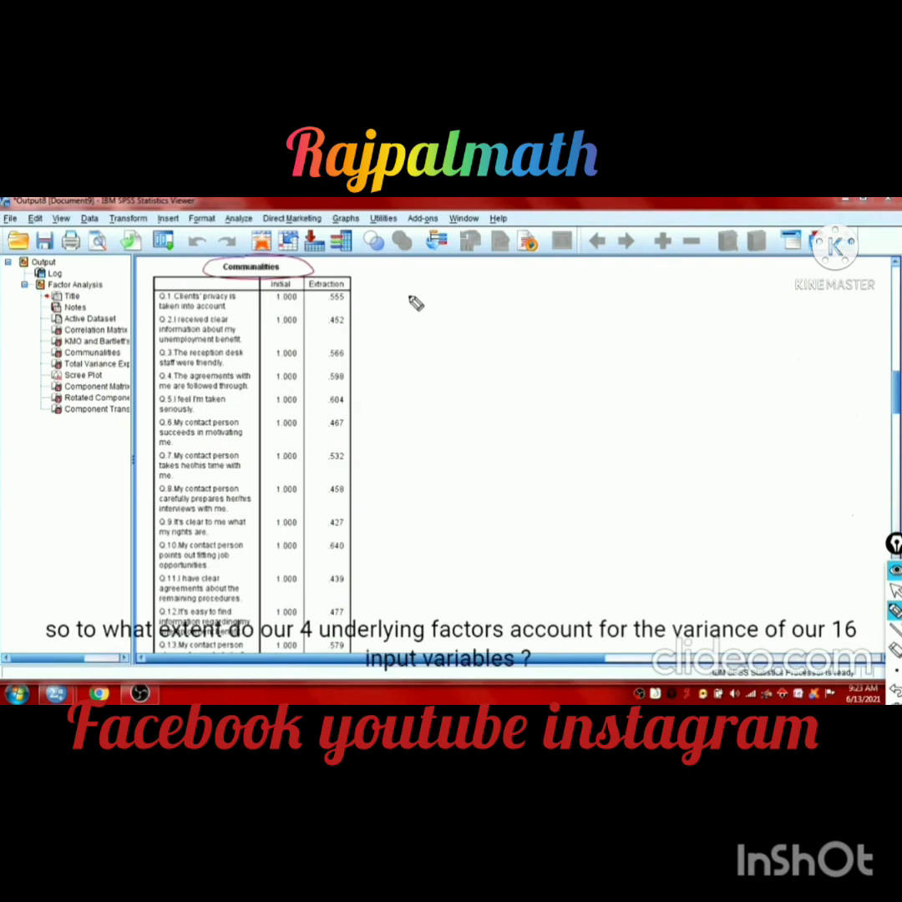
- Begin handwriting the variance question beside the Communalities table, up to the word 'extent'
{"action": "left_click_drag", "start_coordinate": [416, 291], "coordinate": [404, 302]}
{"action": "left_click_drag", "start_coordinate": [424, 294], "coordinate": [472, 294]}
{"action": "mouse_move", "coordinate": [474, 290]}
{"action": "left_mouse_down"}
{"action": "mouse_move", "coordinate": [515, 296]}
{"action": "mouse_move", "coordinate": [540, 294]}
{"action": "left_mouse_up"}
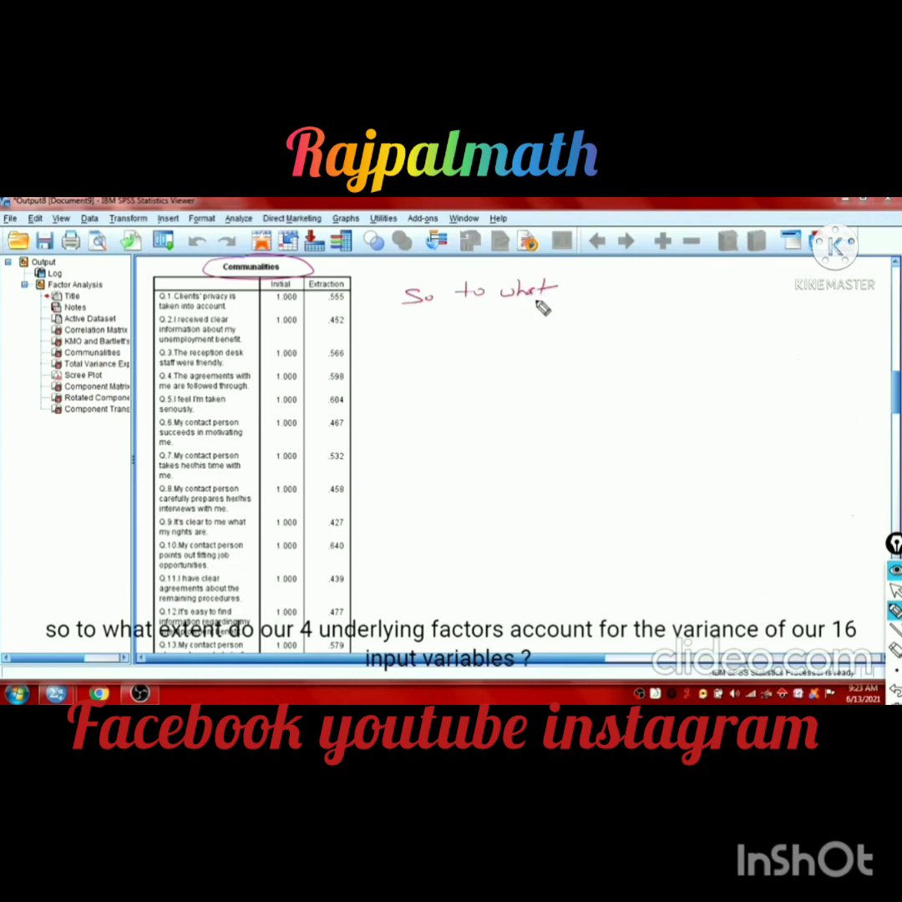
{"action": "left_click_drag", "start_coordinate": [583, 287], "coordinate": [598, 294]}
{"action": "mouse_move", "coordinate": [598, 284]}
{"action": "left_mouse_down"}
{"action": "mouse_move", "coordinate": [589, 294]}
{"action": "mouse_move", "coordinate": [621, 284]}
{"action": "left_mouse_up"}
{"action": "mouse_move", "coordinate": [610, 279]}
{"action": "left_mouse_down"}
{"action": "mouse_move", "coordinate": [612, 294]}
{"action": "mouse_move", "coordinate": [657, 282]}
{"action": "left_mouse_up"}
{"action": "mouse_move", "coordinate": [651, 277]}
{"action": "left_mouse_down"}
{"action": "mouse_move", "coordinate": [701, 298]}
{"action": "mouse_move", "coordinate": [768, 284]}
{"action": "left_mouse_up"}
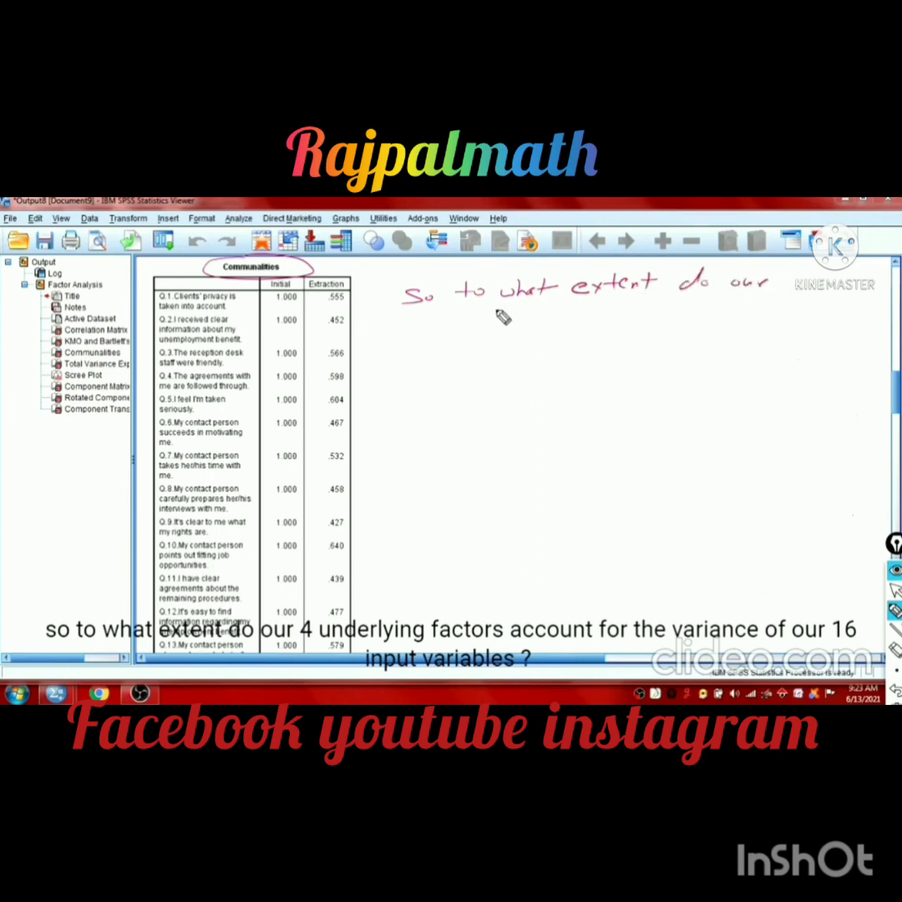
- Finish the question on how far 4 factors explain 16 input variables, and underline Q.1's .555
{"action": "left_click_drag", "start_coordinate": [414, 330], "coordinate": [425, 331]}
{"action": "mouse_move", "coordinate": [422, 322]}
{"action": "left_mouse_down"}
{"action": "mouse_move", "coordinate": [494, 341]}
{"action": "mouse_move", "coordinate": [519, 329]}
{"action": "mouse_move", "coordinate": [517, 321]}
{"action": "mouse_move", "coordinate": [529, 350]}
{"action": "mouse_move", "coordinate": [539, 328]}
{"action": "mouse_move", "coordinate": [557, 329]}
{"action": "mouse_move", "coordinate": [559, 346]}
{"action": "mouse_move", "coordinate": [593, 313]}
{"action": "mouse_move", "coordinate": [582, 330]}
{"action": "mouse_move", "coordinate": [623, 321]}
{"action": "mouse_move", "coordinate": [643, 328]}
{"action": "mouse_move", "coordinate": [797, 319]}
{"action": "left_mouse_up"}
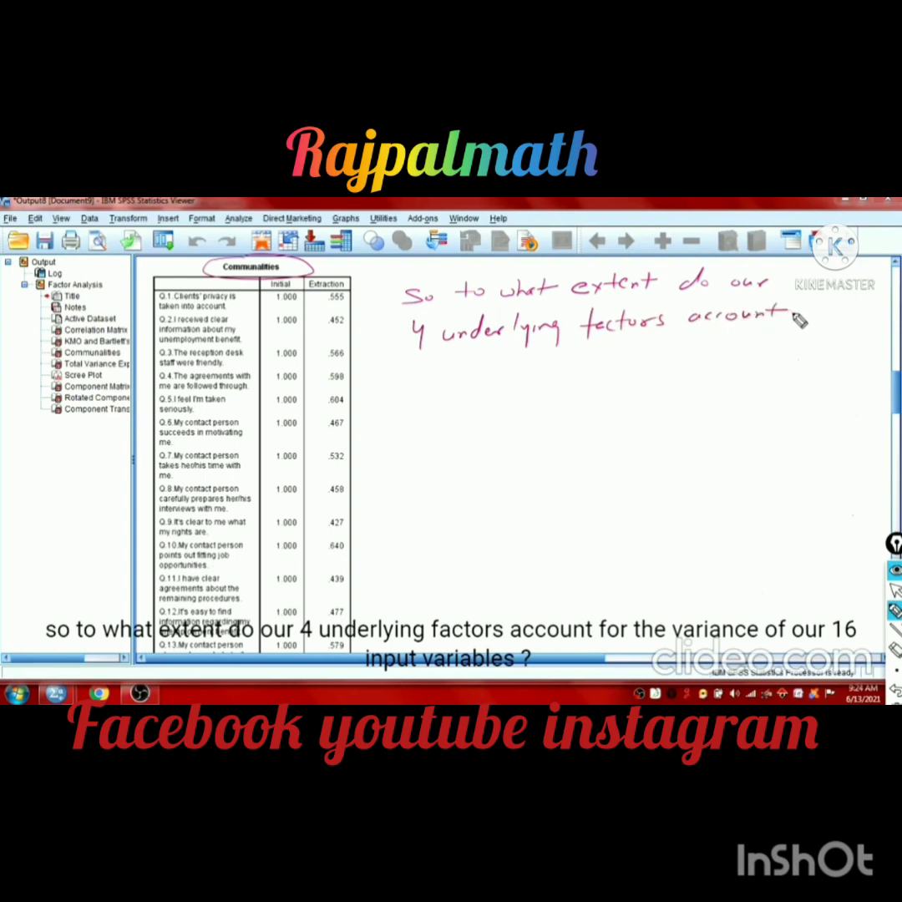
{"action": "left_click_drag", "start_coordinate": [420, 379], "coordinate": [441, 377]}
{"action": "mouse_move", "coordinate": [431, 372]}
{"action": "left_mouse_down"}
{"action": "mouse_move", "coordinate": [548, 370]}
{"action": "mouse_move", "coordinate": [553, 378]}
{"action": "mouse_move", "coordinate": [589, 361]}
{"action": "mouse_move", "coordinate": [601, 372]}
{"action": "mouse_move", "coordinate": [622, 361]}
{"action": "mouse_move", "coordinate": [665, 364]}
{"action": "mouse_move", "coordinate": [725, 344]}
{"action": "mouse_move", "coordinate": [700, 372]}
{"action": "mouse_move", "coordinate": [835, 358]}
{"action": "left_mouse_up"}
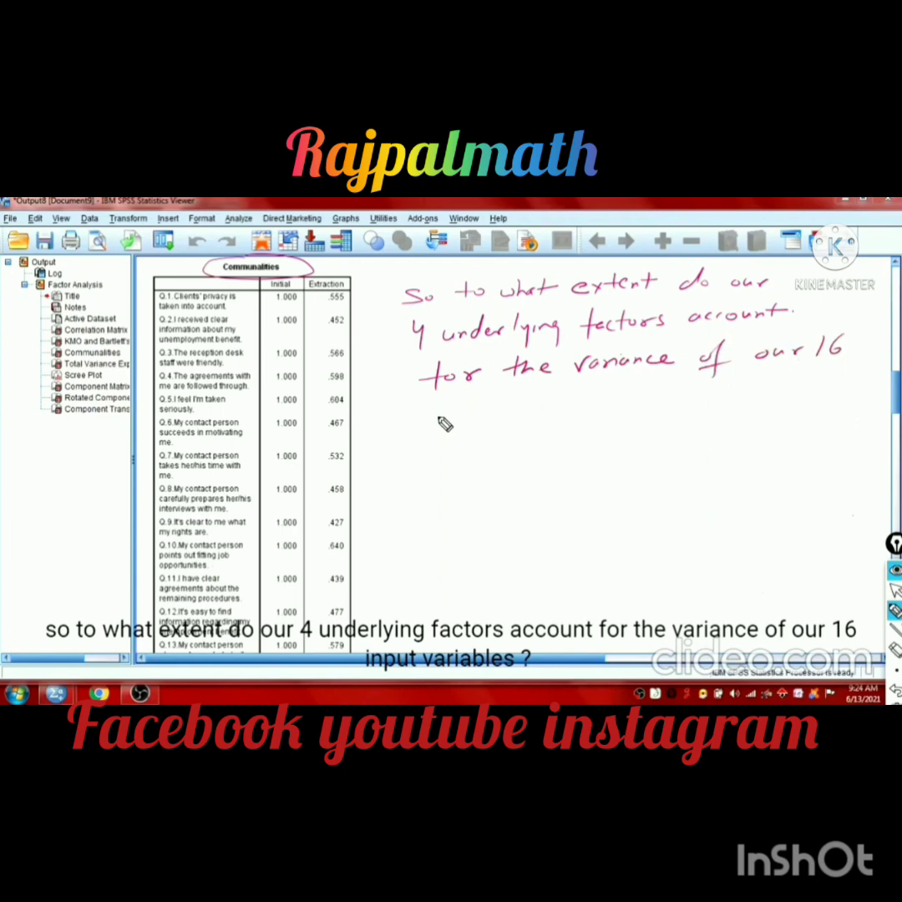
{"action": "mouse_move", "coordinate": [452, 423]}
{"action": "left_mouse_down"}
{"action": "mouse_move", "coordinate": [516, 426]}
{"action": "mouse_move", "coordinate": [534, 416]}
{"action": "mouse_move", "coordinate": [556, 422]}
{"action": "mouse_move", "coordinate": [560, 414]}
{"action": "mouse_move", "coordinate": [574, 422]}
{"action": "mouse_move", "coordinate": [636, 411]}
{"action": "left_mouse_up"}
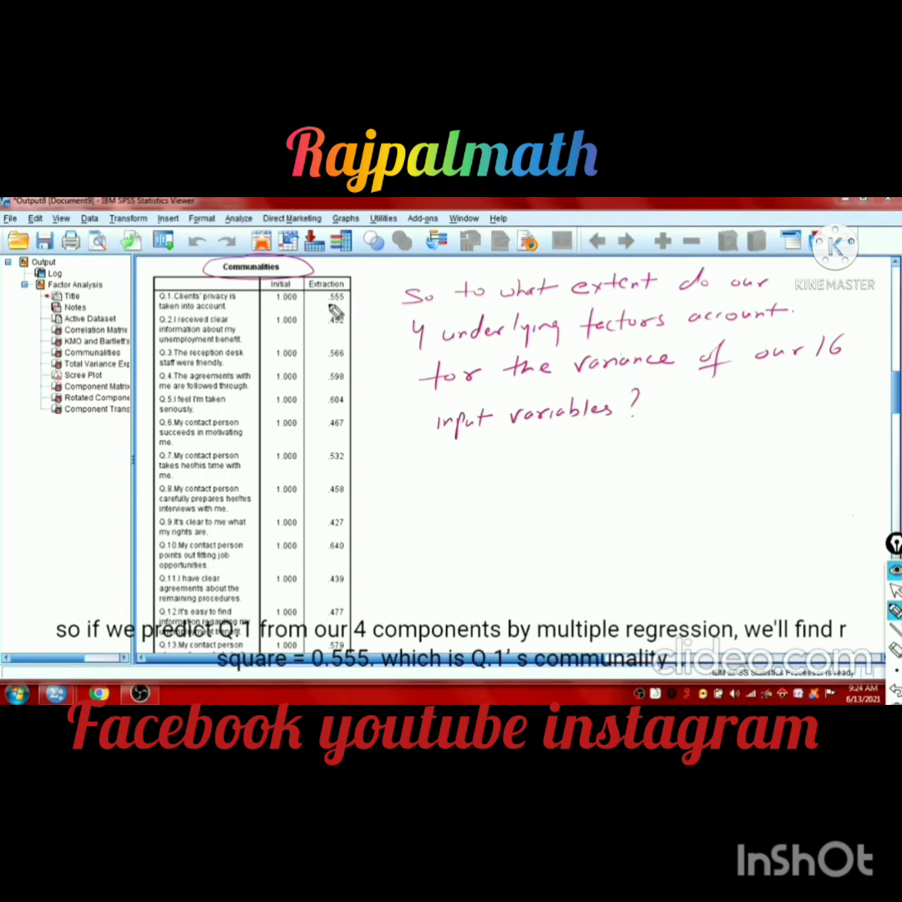
{"action": "left_click_drag", "start_coordinate": [330, 303], "coordinate": [346, 304]}
- Write '=> r² = value', underline .452 and .566, and note low communalities ≤0.40 don't contribute much
{"action": "mouse_move", "coordinate": [322, 273]}
{"action": "left_mouse_down"}
{"action": "mouse_move", "coordinate": [378, 268]}
{"action": "mouse_move", "coordinate": [425, 277]}
{"action": "mouse_move", "coordinate": [433, 262]}
{"action": "mouse_move", "coordinate": [461, 267]}
{"action": "left_mouse_up"}
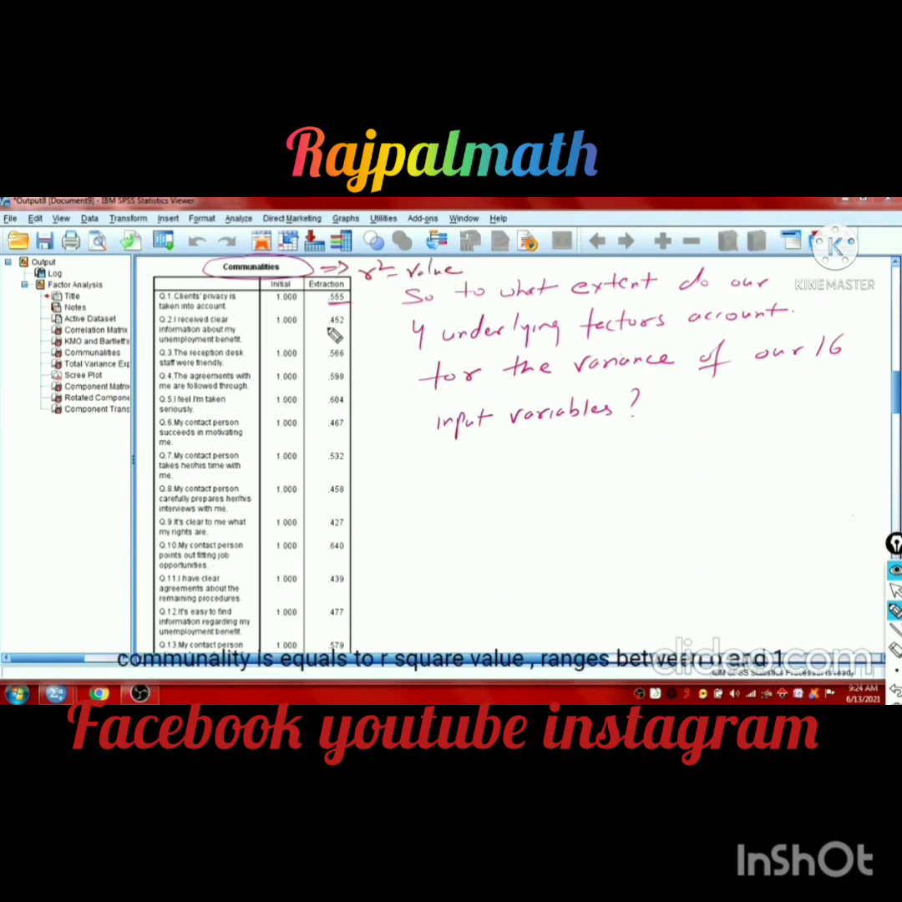
{"action": "mouse_move", "coordinate": [328, 329]}
{"action": "left_mouse_down"}
{"action": "mouse_move", "coordinate": [344, 327]}
{"action": "mouse_move", "coordinate": [347, 360]}
{"action": "left_mouse_up"}
{"action": "mouse_move", "coordinate": [390, 482]}
{"action": "left_mouse_down"}
{"action": "mouse_move", "coordinate": [542, 495]}
{"action": "mouse_move", "coordinate": [539, 488]}
{"action": "mouse_move", "coordinate": [567, 475]}
{"action": "mouse_move", "coordinate": [559, 489]}
{"action": "mouse_move", "coordinate": [591, 487]}
{"action": "mouse_move", "coordinate": [589, 476]}
{"action": "mouse_move", "coordinate": [614, 497]}
{"action": "left_mouse_up"}
{"action": "mouse_move", "coordinate": [551, 511]}
{"action": "left_mouse_down"}
{"action": "mouse_move", "coordinate": [583, 524]}
{"action": "mouse_move", "coordinate": [592, 516]}
{"action": "mouse_move", "coordinate": [598, 526]}
{"action": "mouse_move", "coordinate": [607, 509]}
{"action": "mouse_move", "coordinate": [645, 516]}
{"action": "left_mouse_up"}
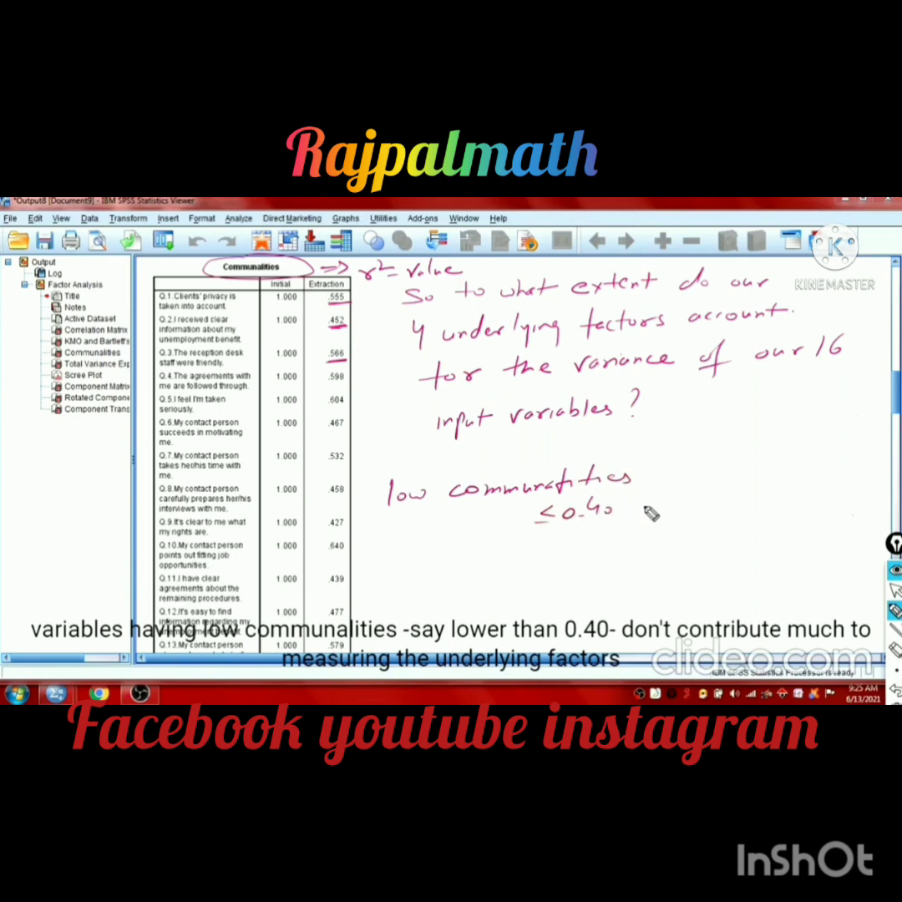
{"action": "mouse_move", "coordinate": [645, 506]}
{"action": "left_mouse_down"}
{"action": "mouse_move", "coordinate": [685, 499]}
{"action": "mouse_move", "coordinate": [691, 510]}
{"action": "mouse_move", "coordinate": [711, 498]}
{"action": "mouse_move", "coordinate": [689, 511]}
{"action": "mouse_move", "coordinate": [737, 511]}
{"action": "mouse_move", "coordinate": [848, 491]}
{"action": "left_mouse_up"}
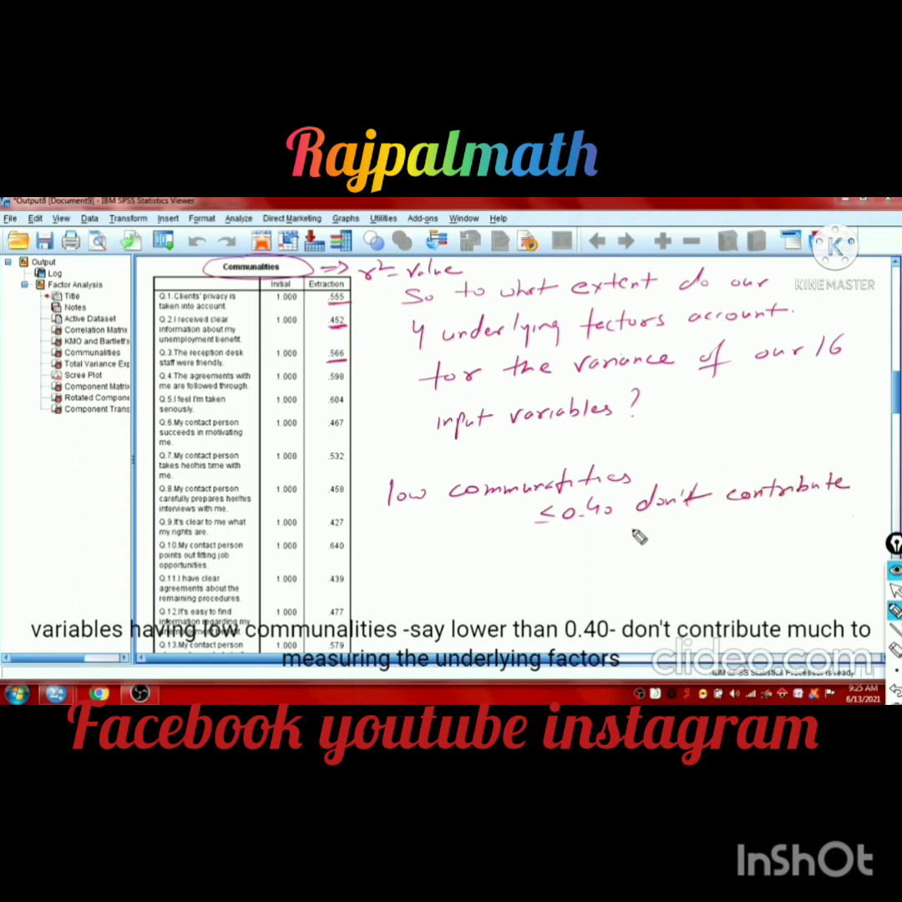
{"action": "mouse_move", "coordinate": [641, 527]}
{"action": "left_mouse_down"}
{"action": "mouse_move", "coordinate": [650, 538]}
{"action": "mouse_move", "coordinate": [681, 535]}
{"action": "left_mouse_up"}
{"action": "mouse_move", "coordinate": [683, 535]}
{"action": "left_mouse_down"}
{"action": "mouse_move", "coordinate": [745, 530]}
{"action": "mouse_move", "coordinate": [736, 531]}
{"action": "left_mouse_up"}
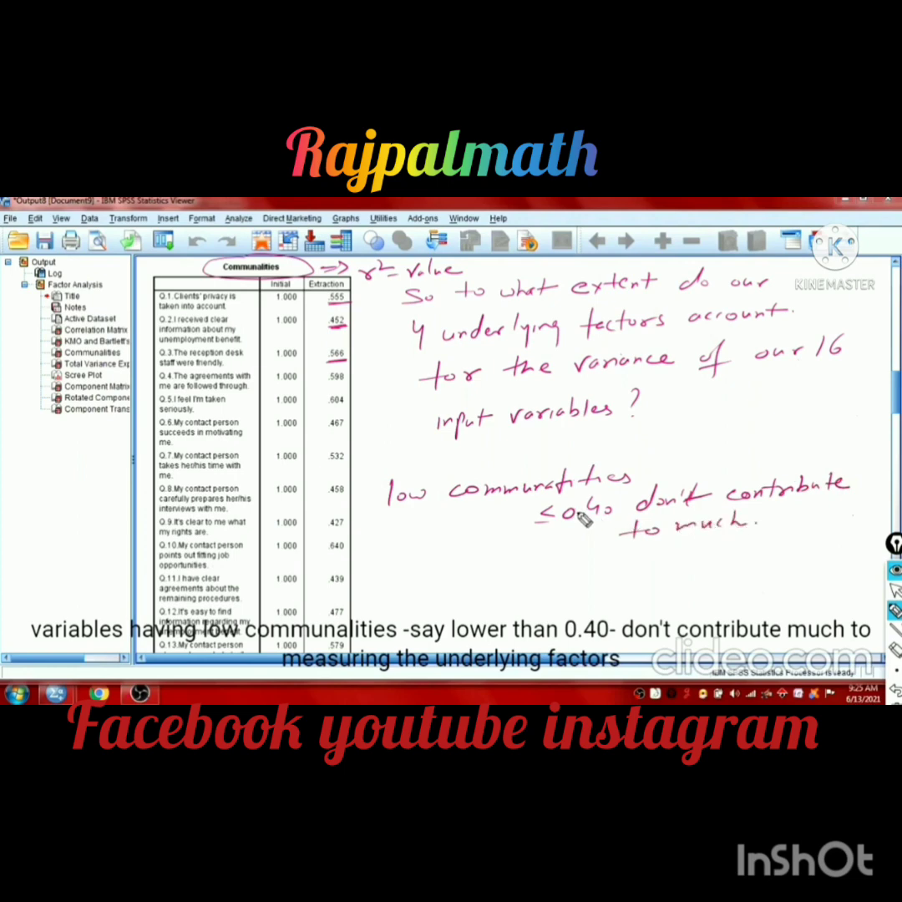
{"action": "left_click_drag", "start_coordinate": [387, 515], "coordinate": [430, 512]}
- Underline .598, .604 and .467, write ≥0.40 by the arrow, and circle the Component Matrix title
{"action": "mouse_move", "coordinate": [326, 386]}
{"action": "left_mouse_down"}
{"action": "mouse_move", "coordinate": [345, 559]}
{"action": "mouse_move", "coordinate": [375, 611]}
{"action": "mouse_move", "coordinate": [364, 598]}
{"action": "mouse_move", "coordinate": [417, 595]}
{"action": "left_mouse_up"}
{"action": "mouse_move", "coordinate": [417, 603]}
{"action": "left_mouse_down"}
{"action": "mouse_move", "coordinate": [459, 584]}
{"action": "mouse_move", "coordinate": [501, 591]}
{"action": "left_mouse_up"}
{"action": "left_click", "coordinate": [477, 591]}
{"action": "left_click_drag", "start_coordinate": [513, 582], "coordinate": [512, 584]}
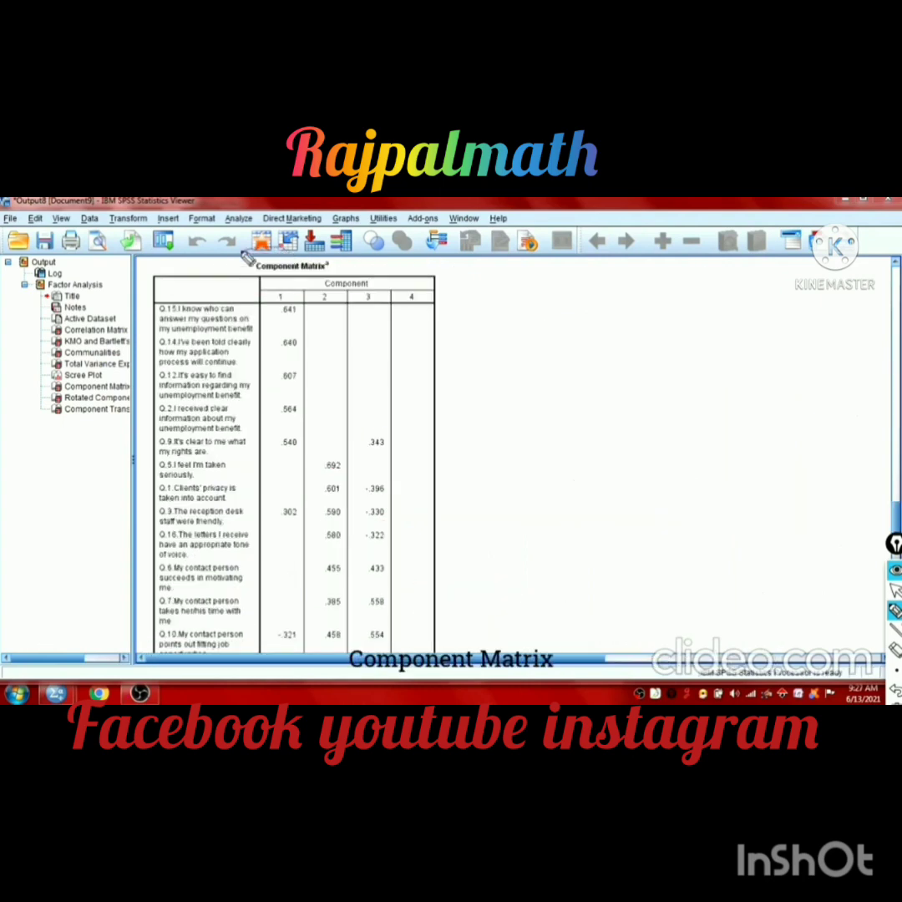
{"action": "mouse_move", "coordinate": [251, 258]}
{"action": "left_mouse_down"}
{"action": "mouse_move", "coordinate": [265, 286]}
{"action": "mouse_move", "coordinate": [329, 257]}
{"action": "mouse_move", "coordinate": [305, 278]}
{"action": "left_mouse_up"}
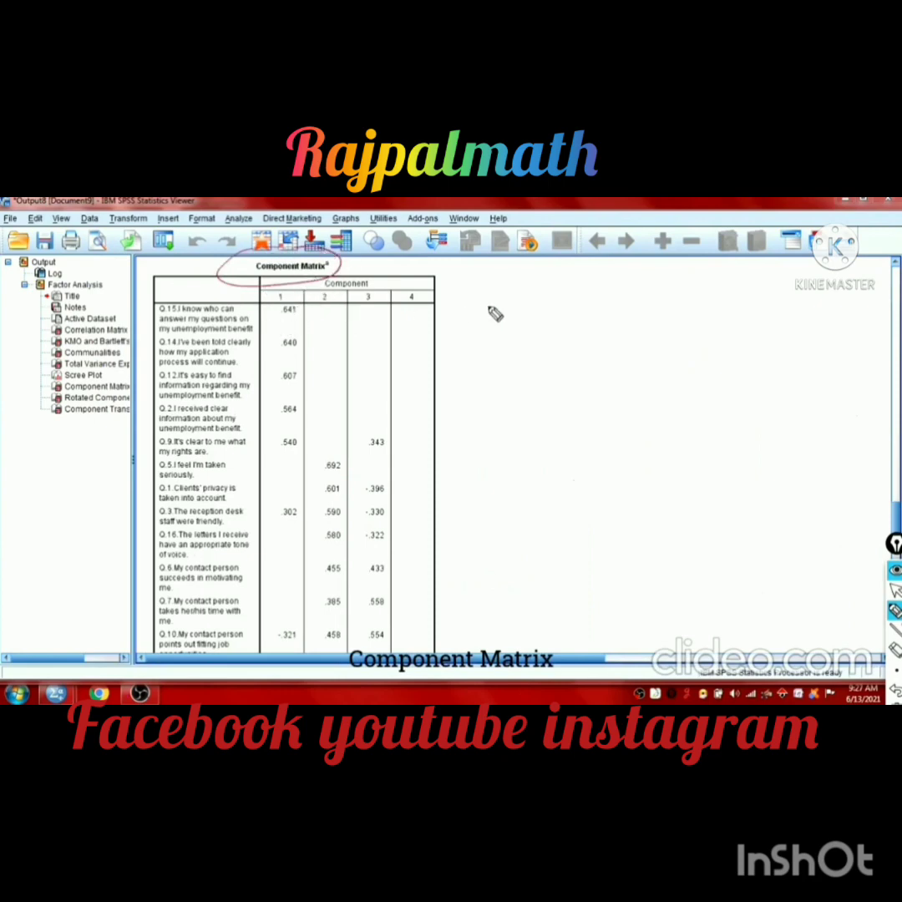
- Write a note beside the Component Matrix about which item measures which factor
{"action": "left_click_drag", "start_coordinate": [494, 286], "coordinate": [511, 284]}
{"action": "left_click_drag", "start_coordinate": [494, 292], "coordinate": [820, 284]}
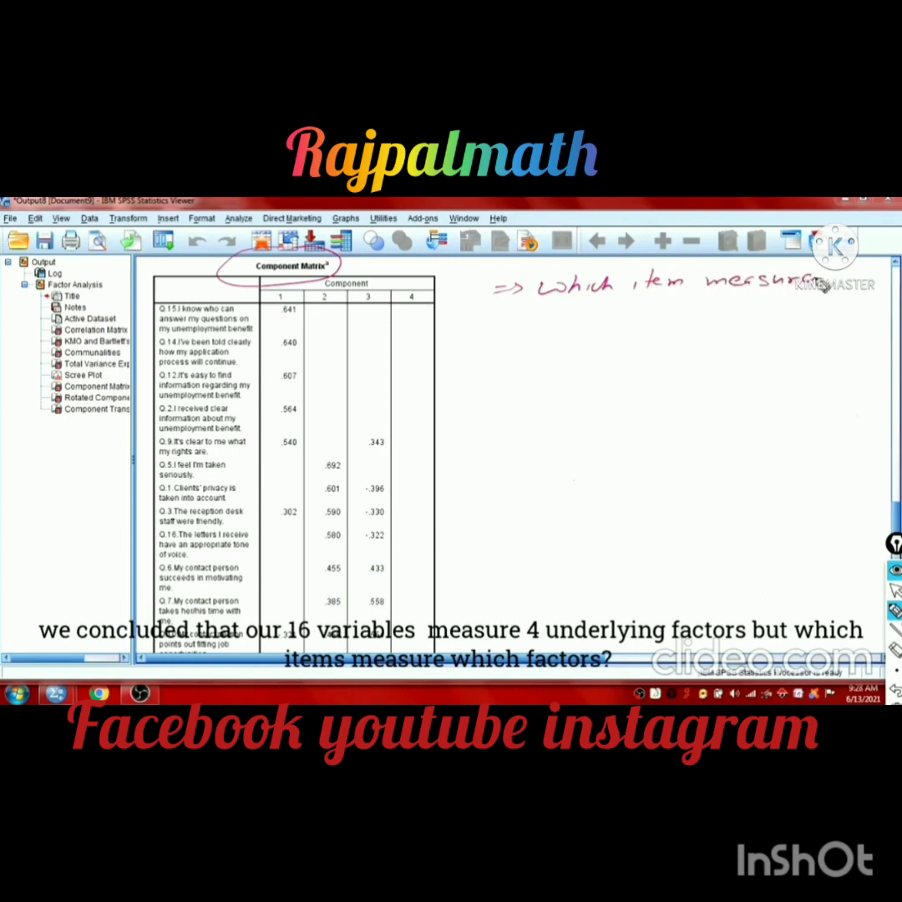
{"action": "mouse_move", "coordinate": [553, 323]}
{"action": "left_mouse_down"}
{"action": "mouse_move", "coordinate": [590, 315]}
{"action": "mouse_move", "coordinate": [584, 325]}
{"action": "mouse_move", "coordinate": [713, 306]}
{"action": "mouse_move", "coordinate": [706, 313]}
{"action": "mouse_move", "coordinate": [767, 327]}
{"action": "left_mouse_up"}
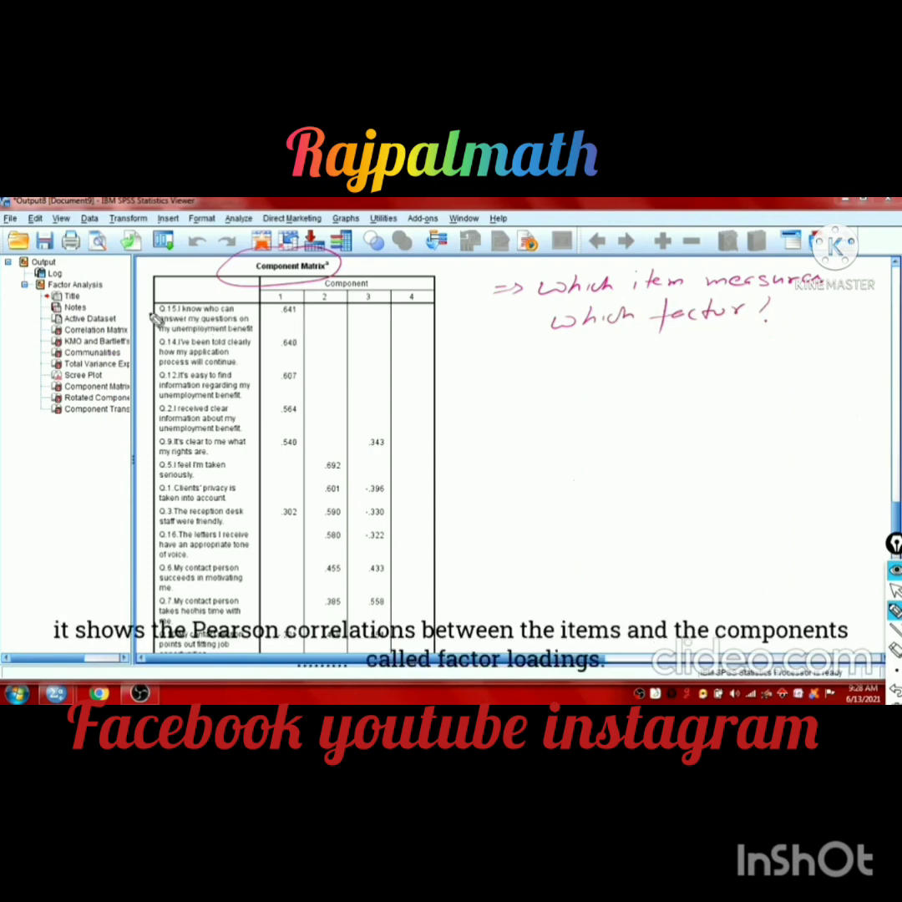
- Mark Q.15 and Q.14, circle Q.9, Q.3 and Q.10, and underline their cross-loadings (.540, .343, .302, .590)
{"action": "mouse_move", "coordinate": [158, 309]}
{"action": "left_mouse_down"}
{"action": "mouse_move", "coordinate": [160, 347]}
{"action": "mouse_move", "coordinate": [180, 351]}
{"action": "mouse_move", "coordinate": [160, 375]}
{"action": "mouse_move", "coordinate": [156, 418]}
{"action": "mouse_move", "coordinate": [181, 409]}
{"action": "left_mouse_up"}
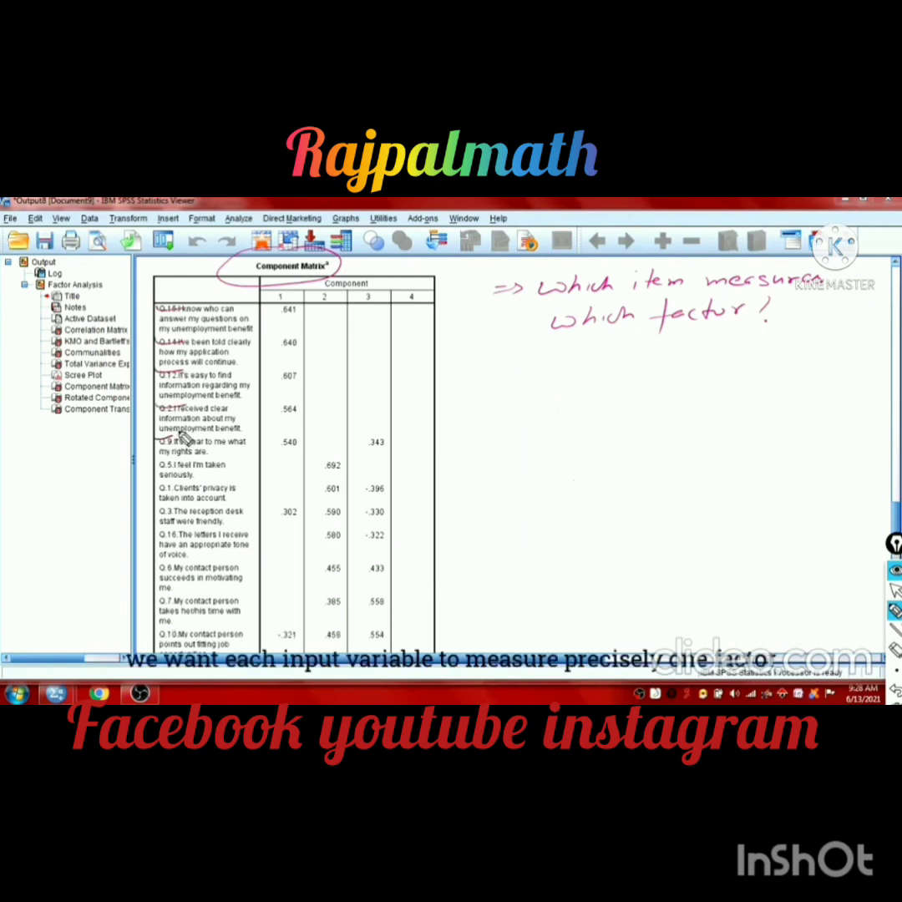
{"action": "mouse_move", "coordinate": [167, 433]}
{"action": "left_mouse_down"}
{"action": "mouse_move", "coordinate": [152, 462]}
{"action": "mouse_move", "coordinate": [394, 466]}
{"action": "mouse_move", "coordinate": [447, 448]}
{"action": "mouse_move", "coordinate": [377, 427]}
{"action": "mouse_move", "coordinate": [203, 427]}
{"action": "left_mouse_up"}
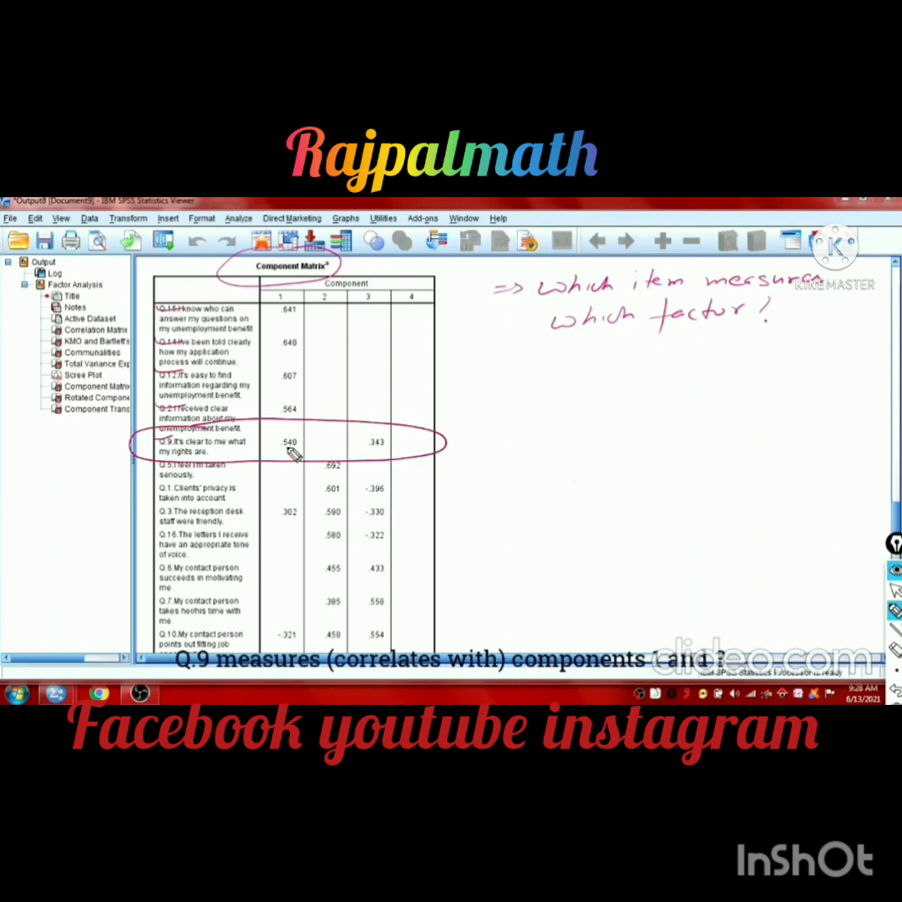
{"action": "left_click_drag", "start_coordinate": [294, 449], "coordinate": [305, 449]}
{"action": "left_click_drag", "start_coordinate": [364, 452], "coordinate": [383, 452]}
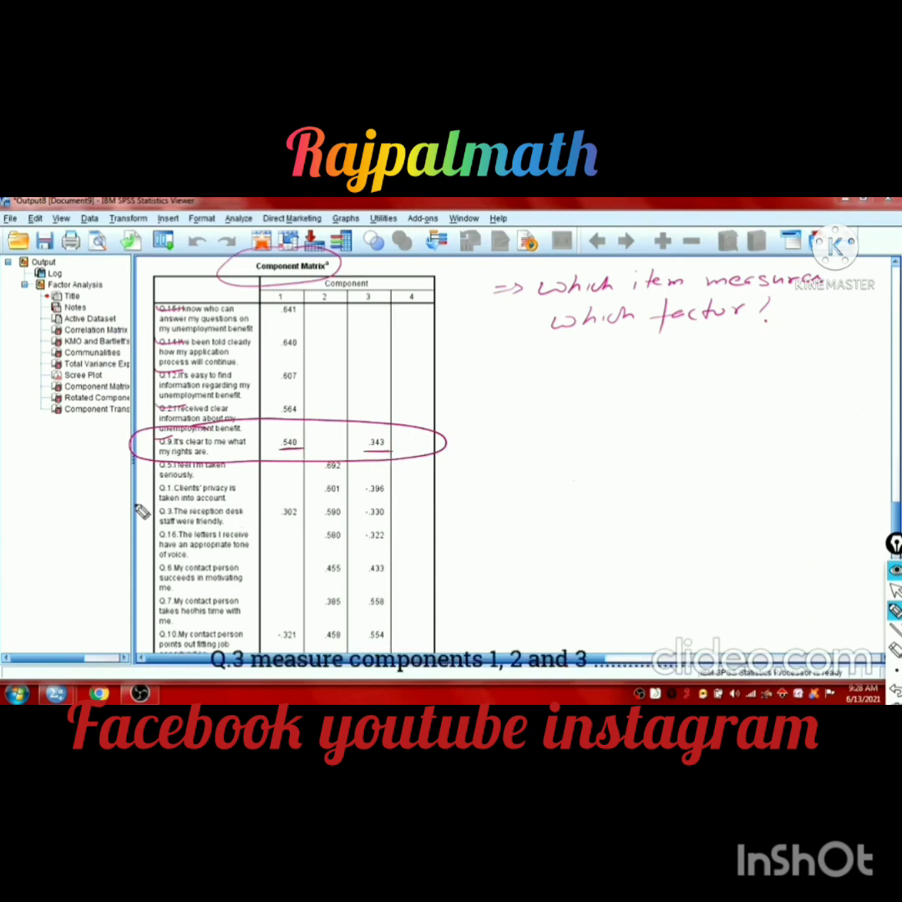
{"action": "mouse_move", "coordinate": [149, 514]}
{"action": "left_mouse_down"}
{"action": "mouse_move", "coordinate": [167, 504]}
{"action": "mouse_move", "coordinate": [135, 518]}
{"action": "mouse_move", "coordinate": [423, 535]}
{"action": "mouse_move", "coordinate": [259, 487]}
{"action": "mouse_move", "coordinate": [137, 501]}
{"action": "left_mouse_up"}
{"action": "left_click_drag", "start_coordinate": [278, 523], "coordinate": [390, 524]}
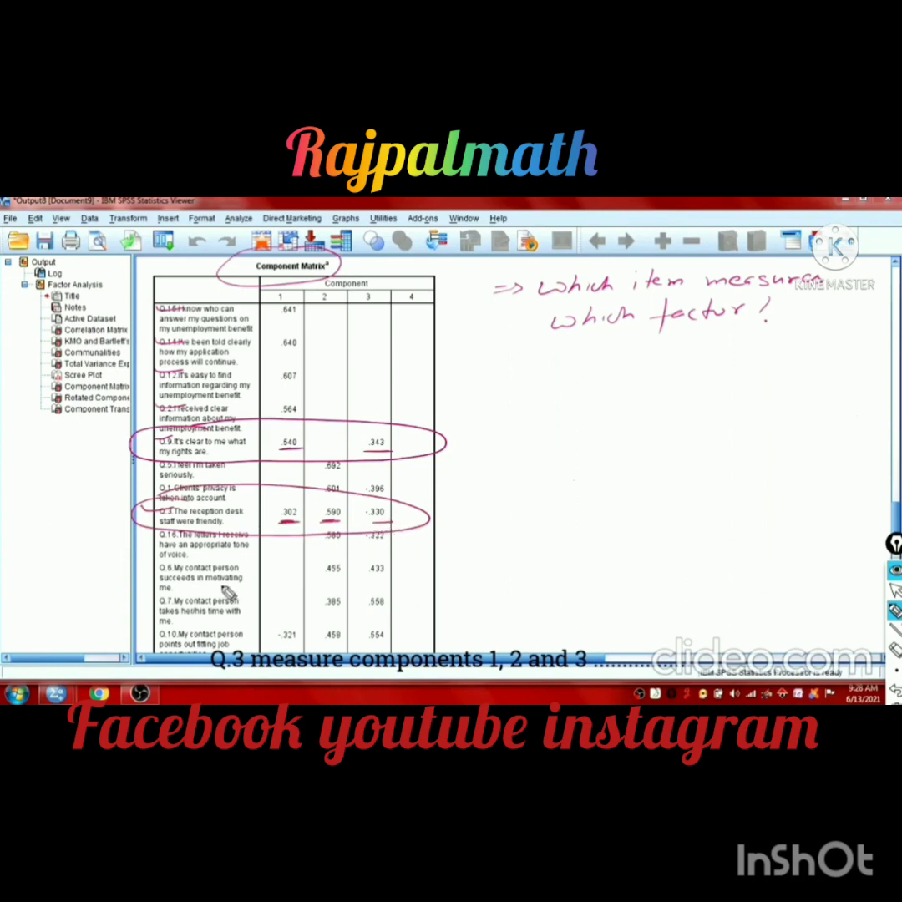
{"action": "mouse_move", "coordinate": [200, 612]}
{"action": "left_mouse_down"}
{"action": "mouse_move", "coordinate": [163, 619]}
{"action": "mouse_move", "coordinate": [151, 644]}
{"action": "mouse_move", "coordinate": [368, 646]}
{"action": "mouse_move", "coordinate": [411, 631]}
{"action": "mouse_move", "coordinate": [326, 604]}
{"action": "mouse_move", "coordinate": [205, 610]}
{"action": "left_mouse_up"}
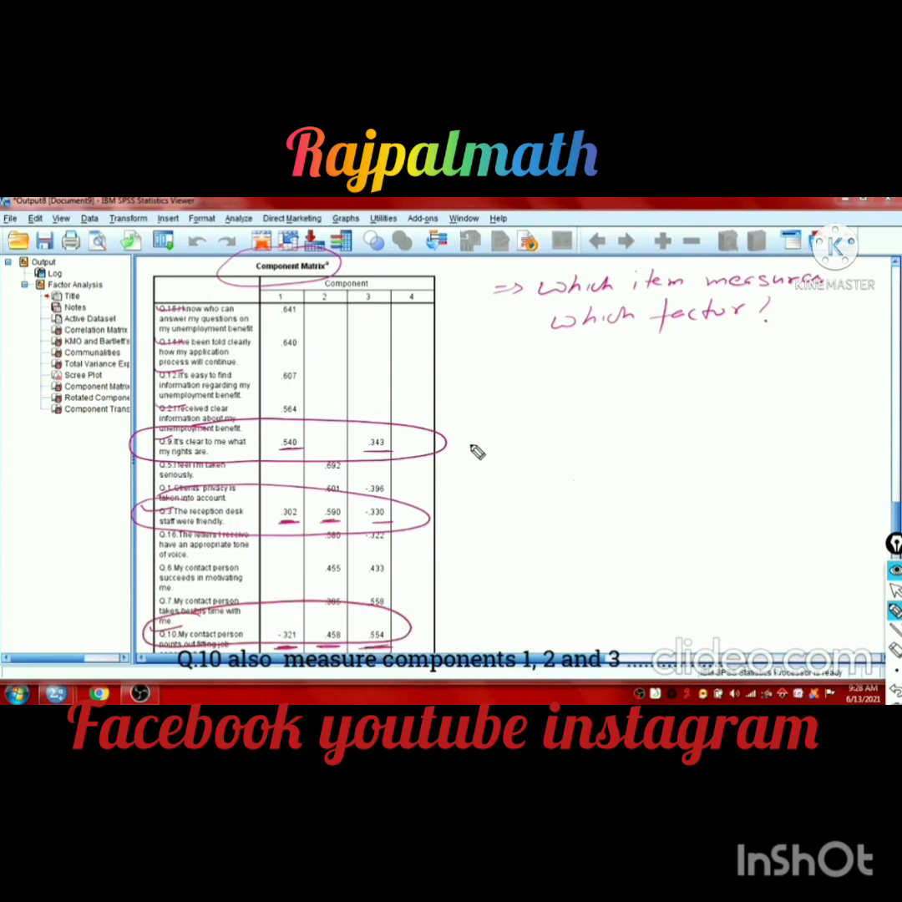
- Put X marks on the Q.9, Q.3 and Q.10 rows, brace them, and start the 'Solution' note
{"action": "left_click_drag", "start_coordinate": [449, 443], "coordinate": [506, 442]}
{"action": "left_click_drag", "start_coordinate": [441, 511], "coordinate": [459, 526]}
{"action": "mouse_move", "coordinate": [459, 511]}
{"action": "left_mouse_down"}
{"action": "mouse_move", "coordinate": [443, 524]}
{"action": "mouse_move", "coordinate": [483, 512]}
{"action": "left_mouse_up"}
{"action": "left_click_drag", "start_coordinate": [424, 611], "coordinate": [438, 623]}
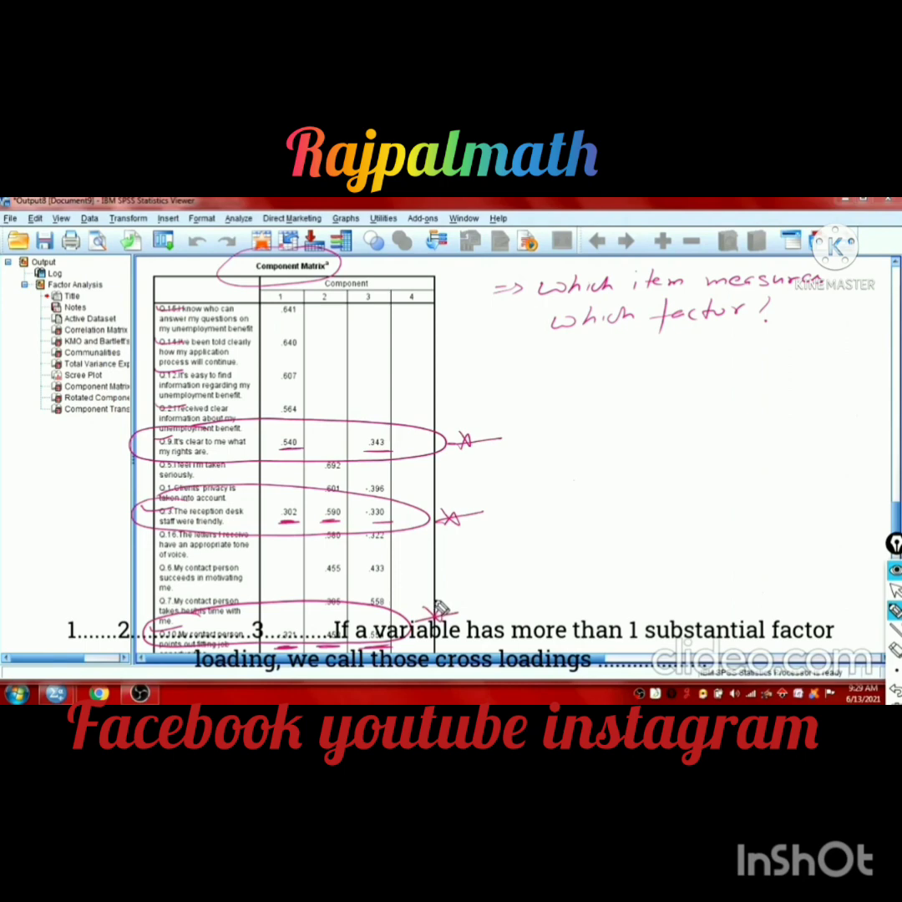
{"action": "mouse_move", "coordinate": [524, 422]}
{"action": "left_mouse_down"}
{"action": "mouse_move", "coordinate": [527, 476]}
{"action": "mouse_move", "coordinate": [472, 598]}
{"action": "left_mouse_up"}
{"action": "mouse_move", "coordinate": [579, 436]}
{"action": "left_mouse_down"}
{"action": "mouse_move", "coordinate": [556, 442]}
{"action": "mouse_move", "coordinate": [631, 459]}
{"action": "mouse_move", "coordinate": [708, 435]}
{"action": "mouse_move", "coordinate": [747, 446]}
{"action": "mouse_move", "coordinate": [751, 433]}
{"action": "mouse_move", "coordinate": [760, 436]}
{"action": "left_mouse_up"}
{"action": "mouse_move", "coordinate": [558, 514]}
{"action": "left_mouse_down"}
{"action": "mouse_move", "coordinate": [627, 524]}
{"action": "mouse_move", "coordinate": [617, 511]}
{"action": "mouse_move", "coordinate": [675, 507]}
{"action": "mouse_move", "coordinate": [686, 495]}
{"action": "mouse_move", "coordinate": [702, 499]}
{"action": "mouse_move", "coordinate": [680, 536]}
{"action": "mouse_move", "coordinate": [707, 519]}
{"action": "mouse_move", "coordinate": [733, 525]}
{"action": "mouse_move", "coordinate": [741, 511]}
{"action": "mouse_move", "coordinate": [756, 528]}
{"action": "mouse_move", "coordinate": [779, 517]}
{"action": "mouse_move", "coordinate": [797, 536]}
{"action": "mouse_move", "coordinate": [760, 534]}
{"action": "left_mouse_up"}
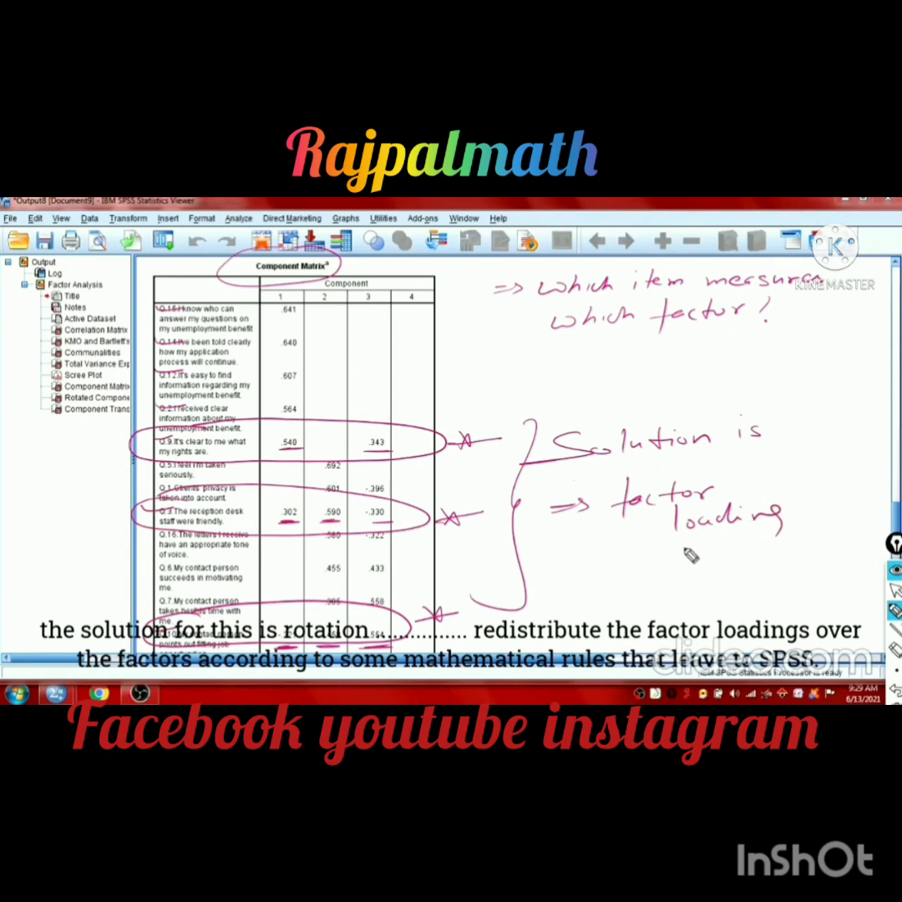
- Finish the note 'Solution is factor loading ⇒ VARIMAX' with VARIMAX underlined, then move to the Rotated Component Matrix
{"action": "mouse_move", "coordinate": [625, 570]}
{"action": "left_mouse_down"}
{"action": "mouse_move", "coordinate": [673, 575]}
{"action": "mouse_move", "coordinate": [689, 556]}
{"action": "mouse_move", "coordinate": [767, 573]}
{"action": "mouse_move", "coordinate": [802, 562]}
{"action": "left_mouse_up"}
{"action": "left_click_drag", "start_coordinate": [699, 587], "coordinate": [768, 584]}
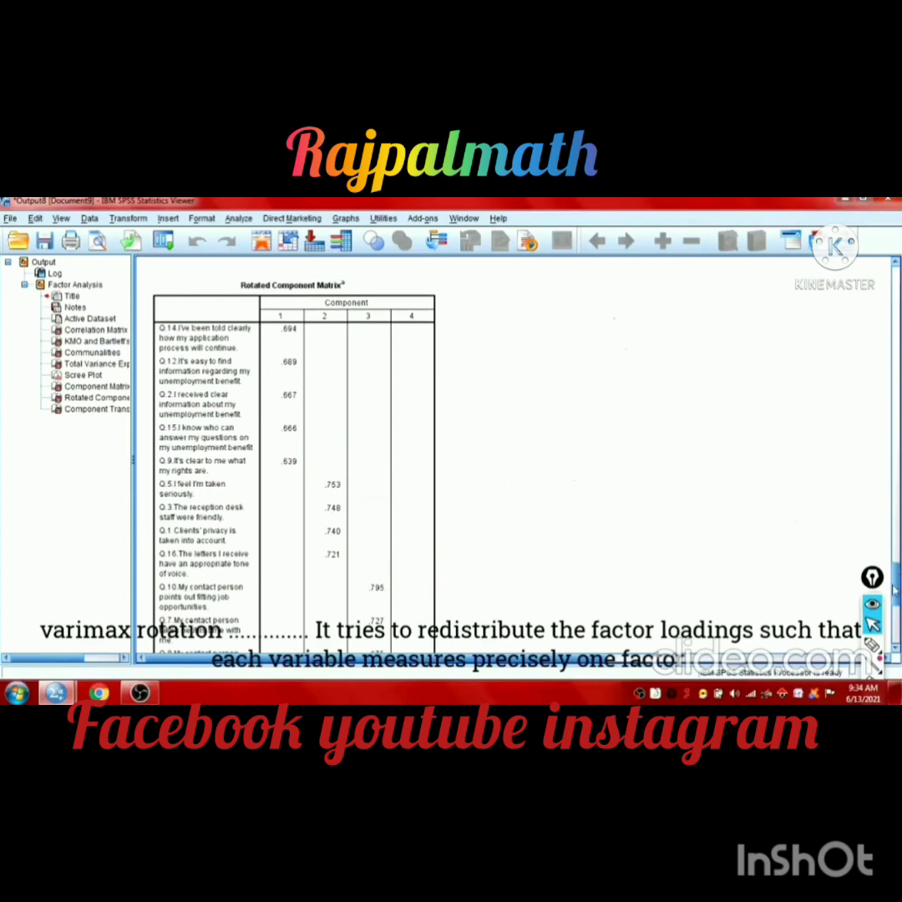
{"action": "left_click_drag", "start_coordinate": [894, 589], "coordinate": [898, 609]}
{"action": "scroll", "coordinate": [292, 459], "scroll_direction": "up", "scroll_amount": 5}
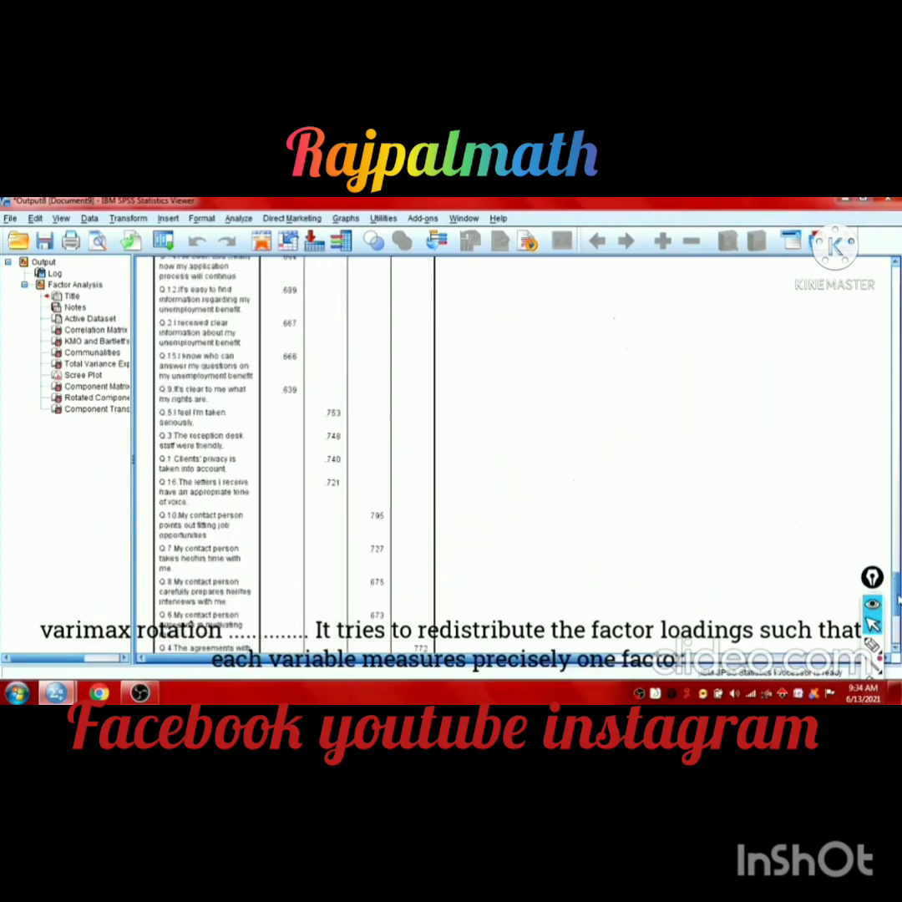
- Handwrite 'which variable measures which factor' beside the Rotated Component Matrix with the freehand pen
{"action": "scroll", "coordinate": [292, 459], "scroll_direction": "down", "scroll_amount": 1}
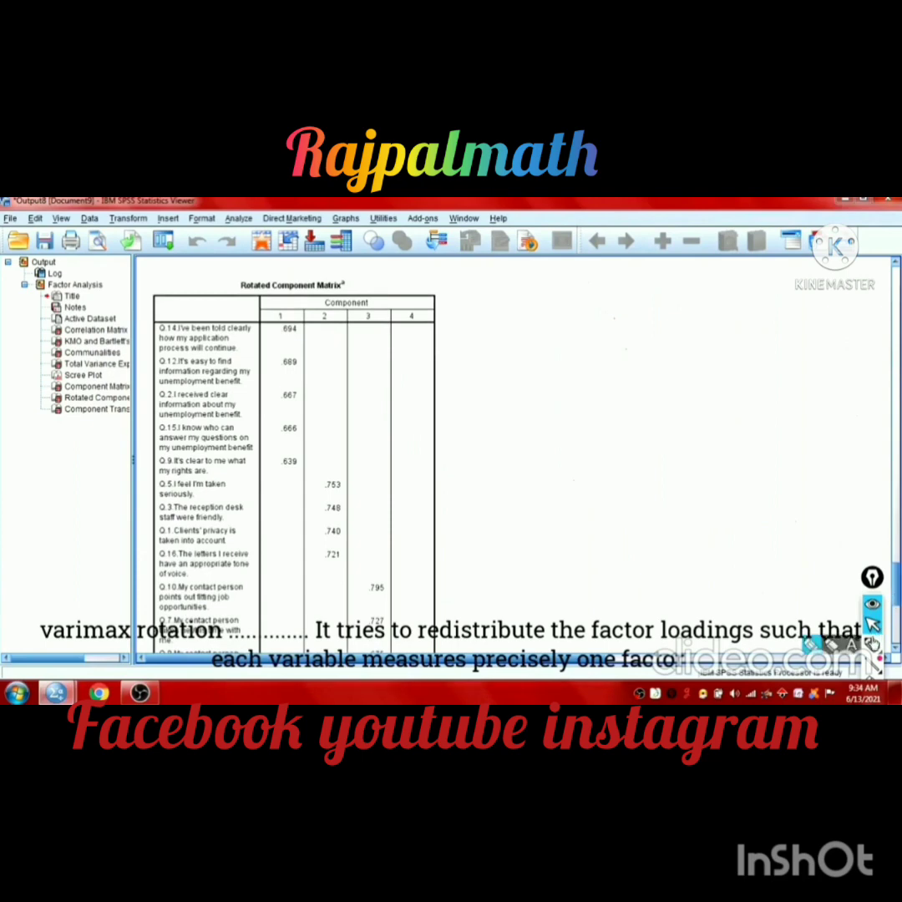
{"action": "left_click", "coordinate": [872, 643]}
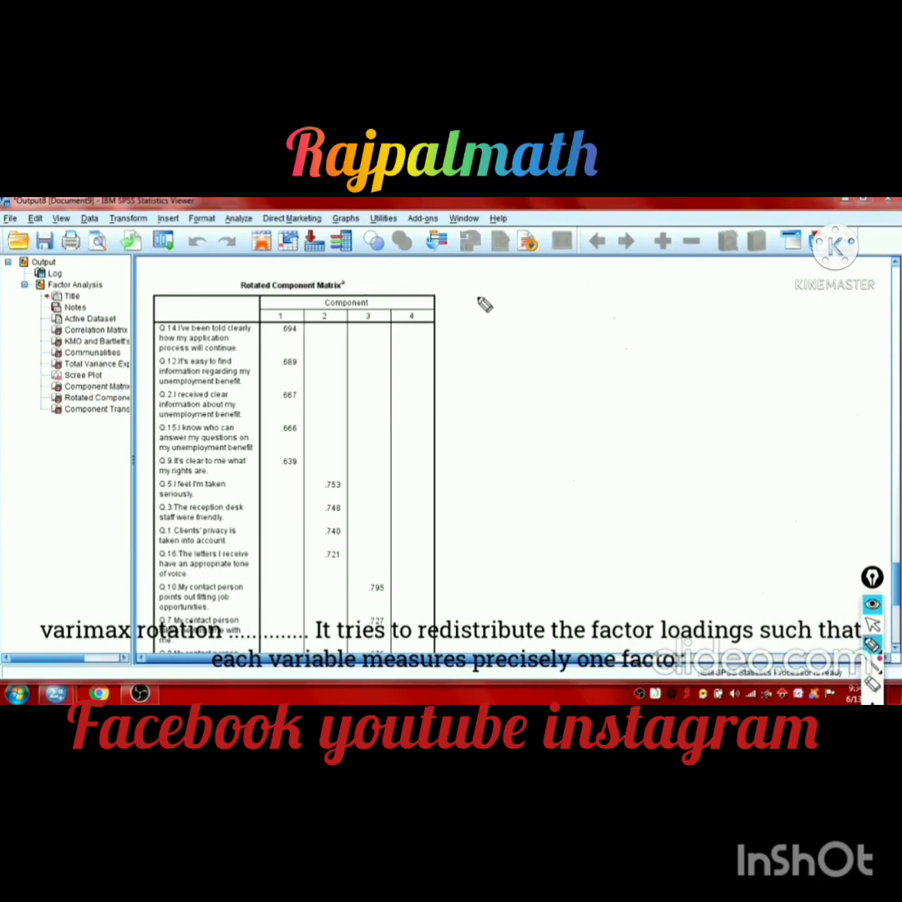
{"action": "mouse_move", "coordinate": [463, 291]}
{"action": "left_mouse_down"}
{"action": "mouse_move", "coordinate": [490, 283]}
{"action": "mouse_move", "coordinate": [504, 296]}
{"action": "mouse_move", "coordinate": [548, 285]}
{"action": "mouse_move", "coordinate": [557, 294]}
{"action": "mouse_move", "coordinate": [576, 283]}
{"action": "mouse_move", "coordinate": [593, 293]}
{"action": "mouse_move", "coordinate": [636, 297]}
{"action": "left_mouse_up"}
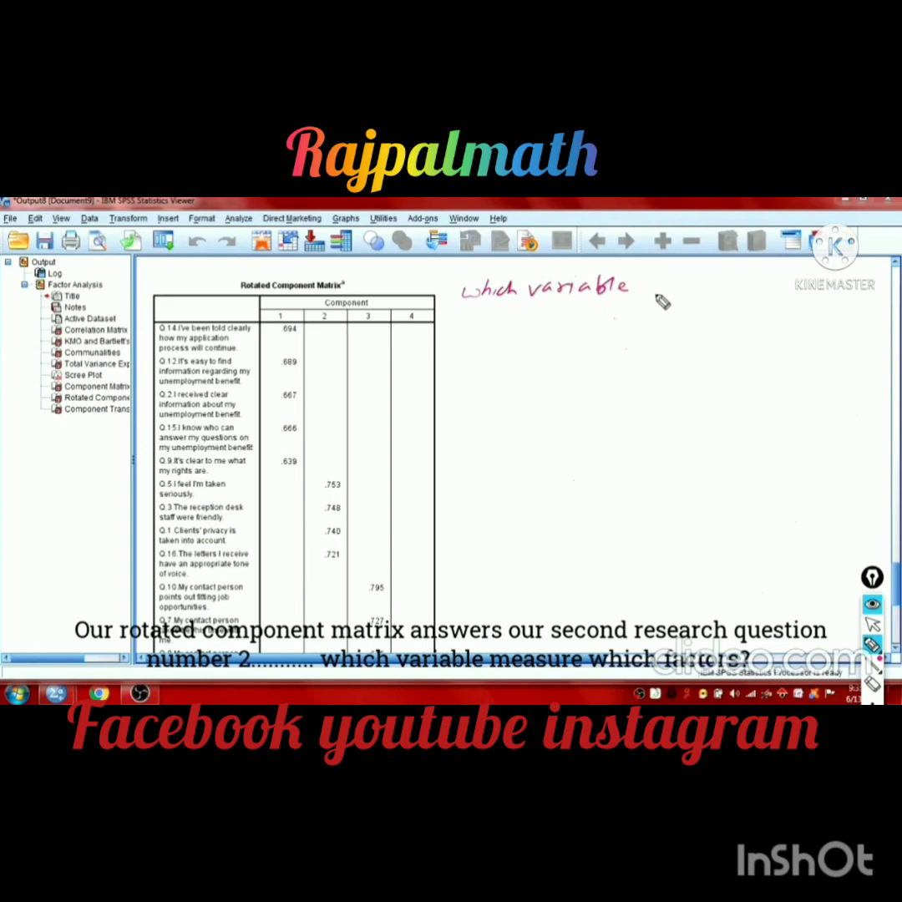
{"action": "mouse_move", "coordinate": [668, 289]}
{"action": "left_mouse_down"}
{"action": "mouse_move", "coordinate": [794, 287]}
{"action": "mouse_move", "coordinate": [805, 271]}
{"action": "mouse_move", "coordinate": [810, 287]}
{"action": "mouse_move", "coordinate": [839, 282]}
{"action": "left_mouse_up"}
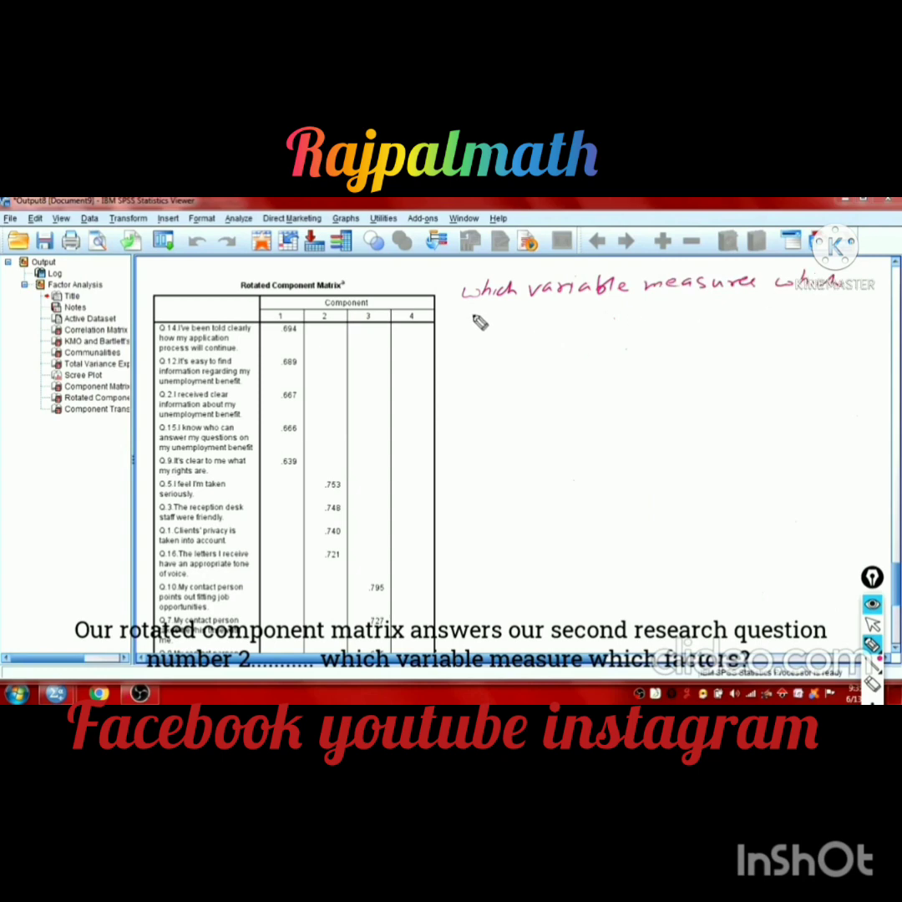
{"action": "left_click_drag", "start_coordinate": [467, 326], "coordinate": [598, 316]}
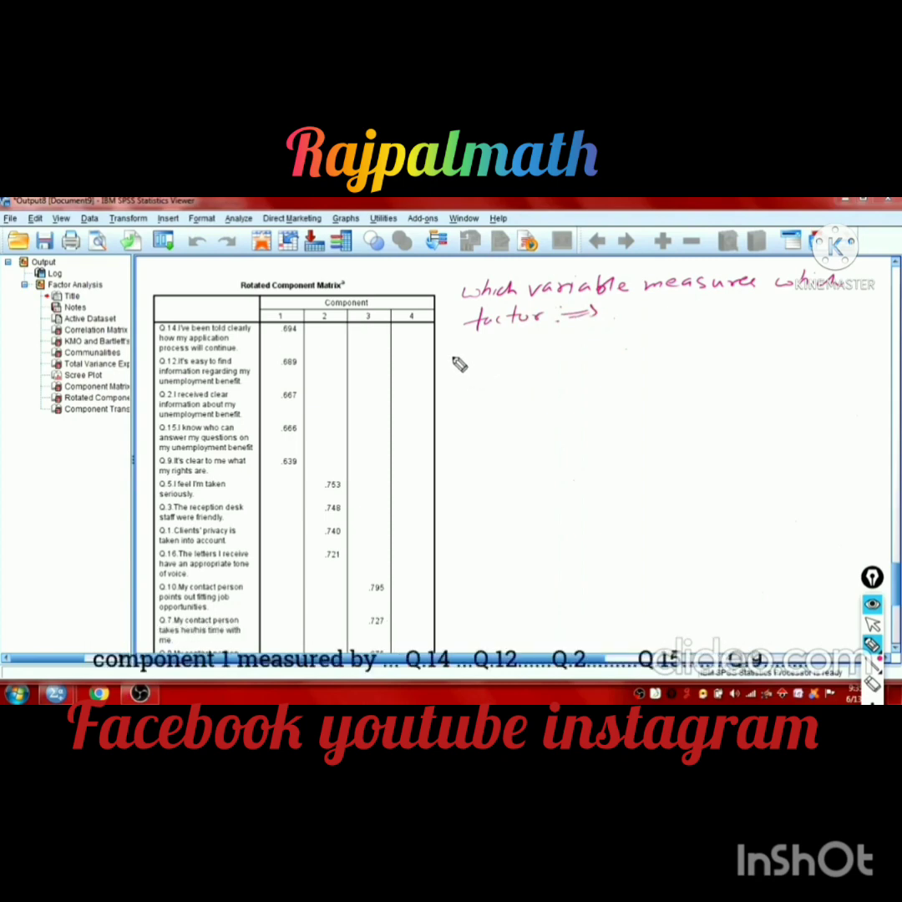
- Write 'Component 1 ⇒ Q.14, Q.12, Q.2, Q.15, Q.9', erasing the mistaken Q.19 and rewriting it as Q.9
{"action": "mouse_move", "coordinate": [456, 359]}
{"action": "left_mouse_down"}
{"action": "mouse_move", "coordinate": [464, 368]}
{"action": "mouse_move", "coordinate": [542, 370]}
{"action": "mouse_move", "coordinate": [568, 352]}
{"action": "mouse_move", "coordinate": [543, 369]}
{"action": "mouse_move", "coordinate": [607, 360]}
{"action": "left_mouse_up"}
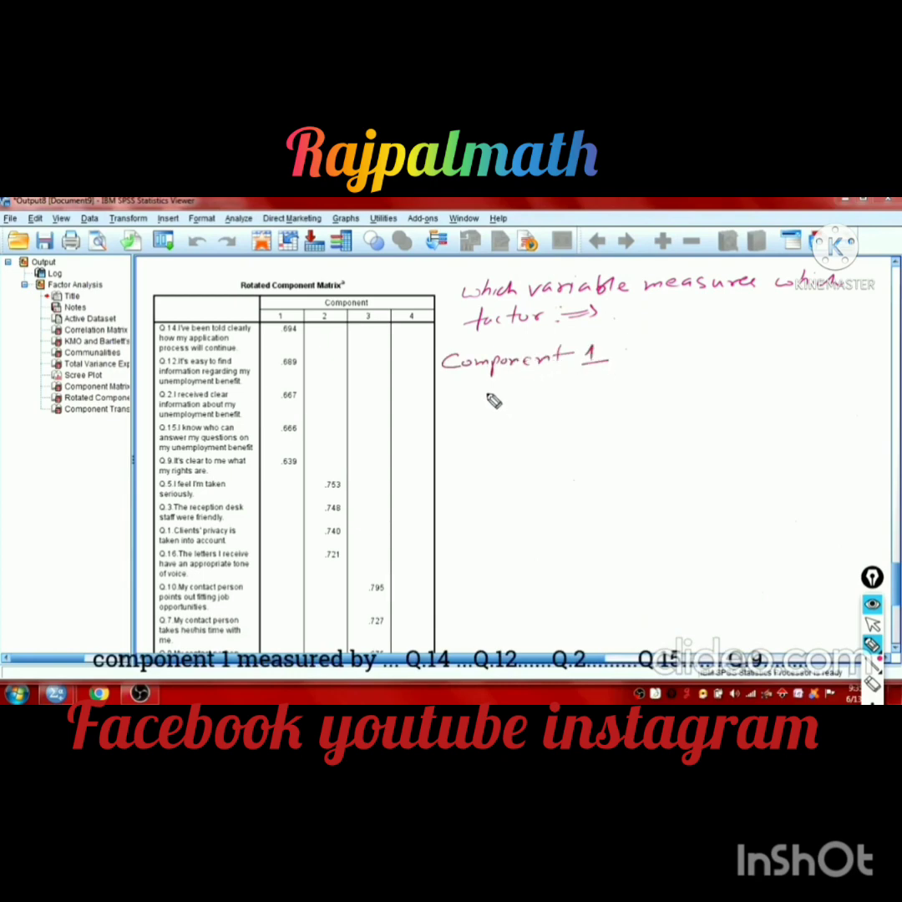
{"action": "left_click_drag", "start_coordinate": [486, 398], "coordinate": [494, 397]}
{"action": "mouse_move", "coordinate": [499, 391]}
{"action": "left_mouse_down"}
{"action": "mouse_move", "coordinate": [560, 381]}
{"action": "mouse_move", "coordinate": [576, 396]}
{"action": "mouse_move", "coordinate": [598, 389]}
{"action": "mouse_move", "coordinate": [586, 386]}
{"action": "mouse_move", "coordinate": [596, 381]}
{"action": "mouse_move", "coordinate": [627, 381]}
{"action": "mouse_move", "coordinate": [637, 394]}
{"action": "mouse_move", "coordinate": [651, 379]}
{"action": "mouse_move", "coordinate": [674, 385]}
{"action": "mouse_move", "coordinate": [677, 377]}
{"action": "mouse_move", "coordinate": [706, 395]}
{"action": "mouse_move", "coordinate": [718, 376]}
{"action": "mouse_move", "coordinate": [745, 373]}
{"action": "mouse_move", "coordinate": [749, 383]}
{"action": "mouse_move", "coordinate": [766, 371]}
{"action": "mouse_move", "coordinate": [774, 394]}
{"action": "mouse_move", "coordinate": [784, 376]}
{"action": "mouse_move", "coordinate": [827, 382]}
{"action": "left_mouse_up"}
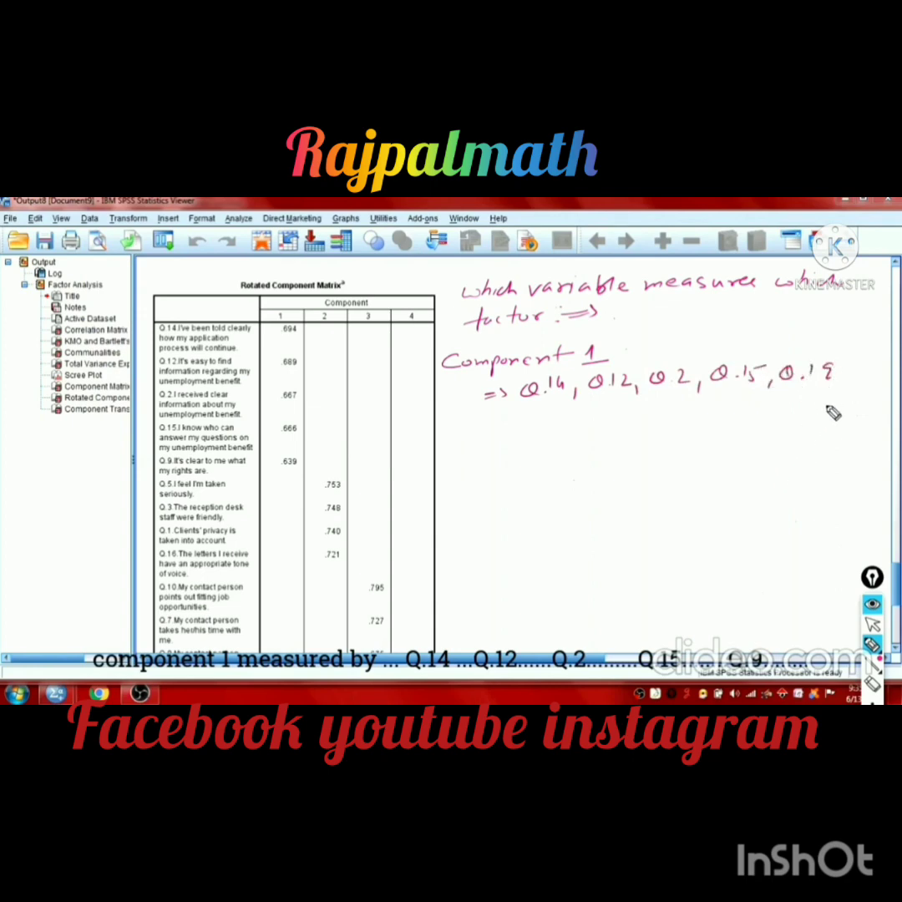
{"action": "left_click", "coordinate": [872, 681]}
{"action": "left_click_drag", "start_coordinate": [810, 368], "coordinate": [819, 374]}
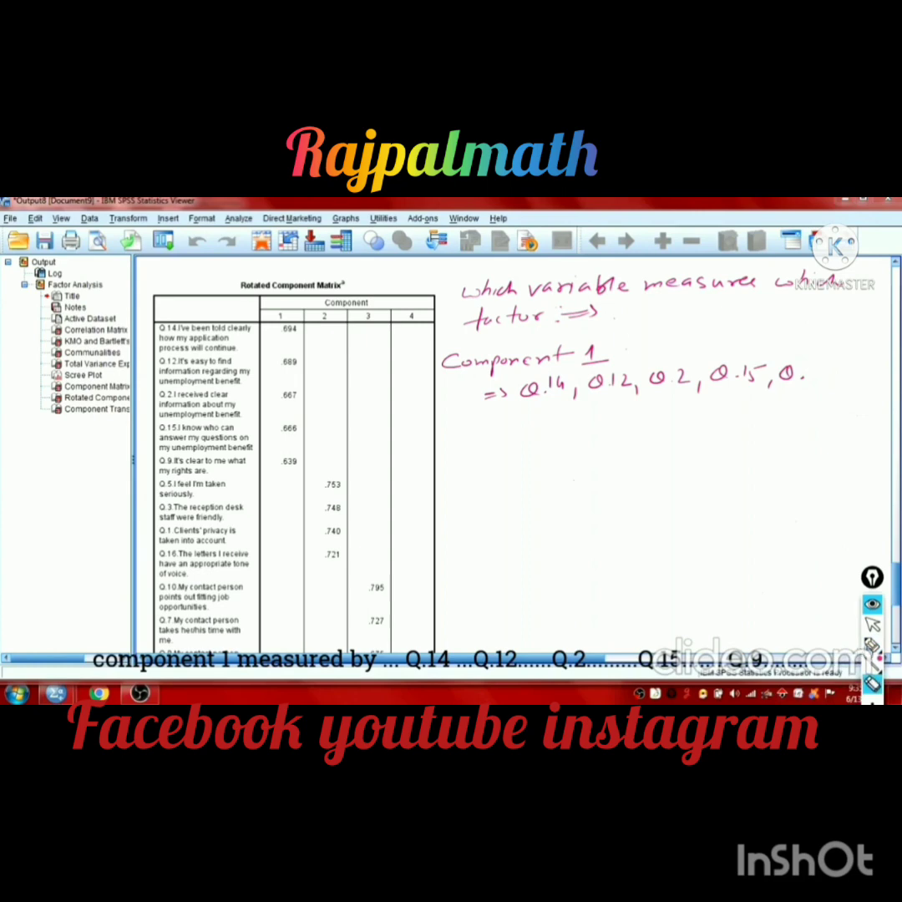
{"action": "left_click", "coordinate": [872, 644]}
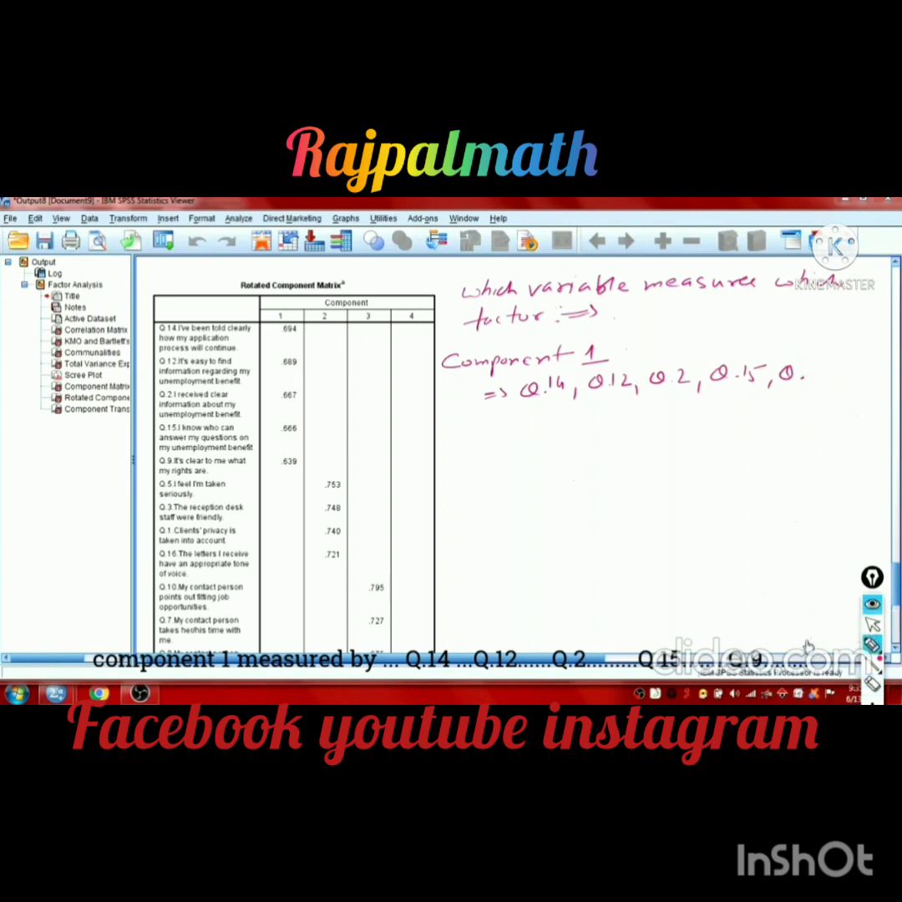
{"action": "left_click_drag", "start_coordinate": [827, 369], "coordinate": [817, 388]}
{"action": "left_click", "coordinate": [872, 624]}
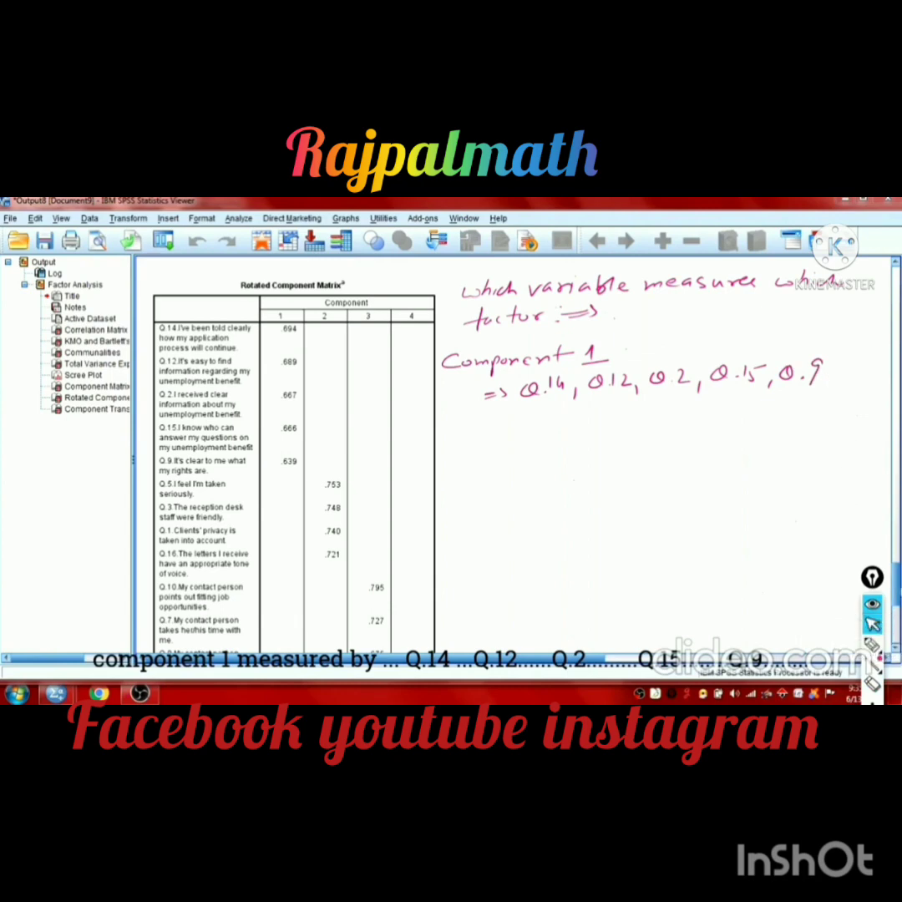
{"action": "left_click_drag", "start_coordinate": [894, 589], "coordinate": [892, 611]}
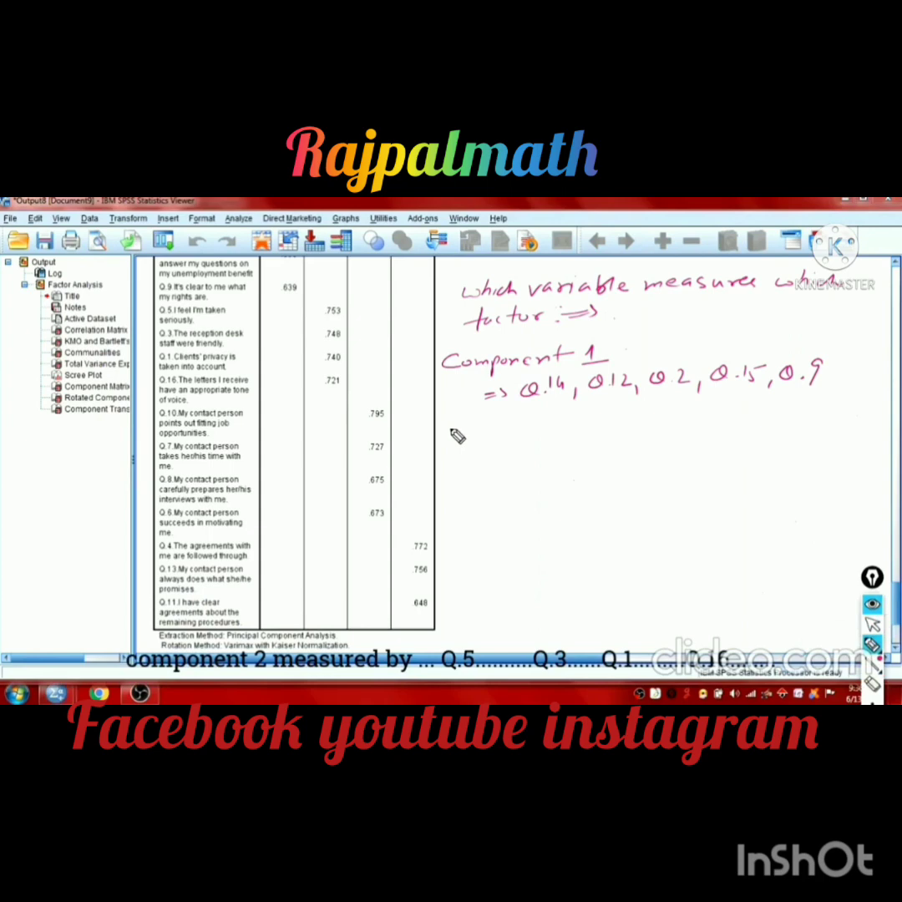
- Write 'Component 2 ⇒ Q.5, Q.3, Q.1, Q.16' under the Component 1 note
{"action": "mouse_move", "coordinate": [456, 424]}
{"action": "left_mouse_down"}
{"action": "mouse_move", "coordinate": [469, 438]}
{"action": "mouse_move", "coordinate": [589, 422]}
{"action": "mouse_move", "coordinate": [618, 433]}
{"action": "left_mouse_up"}
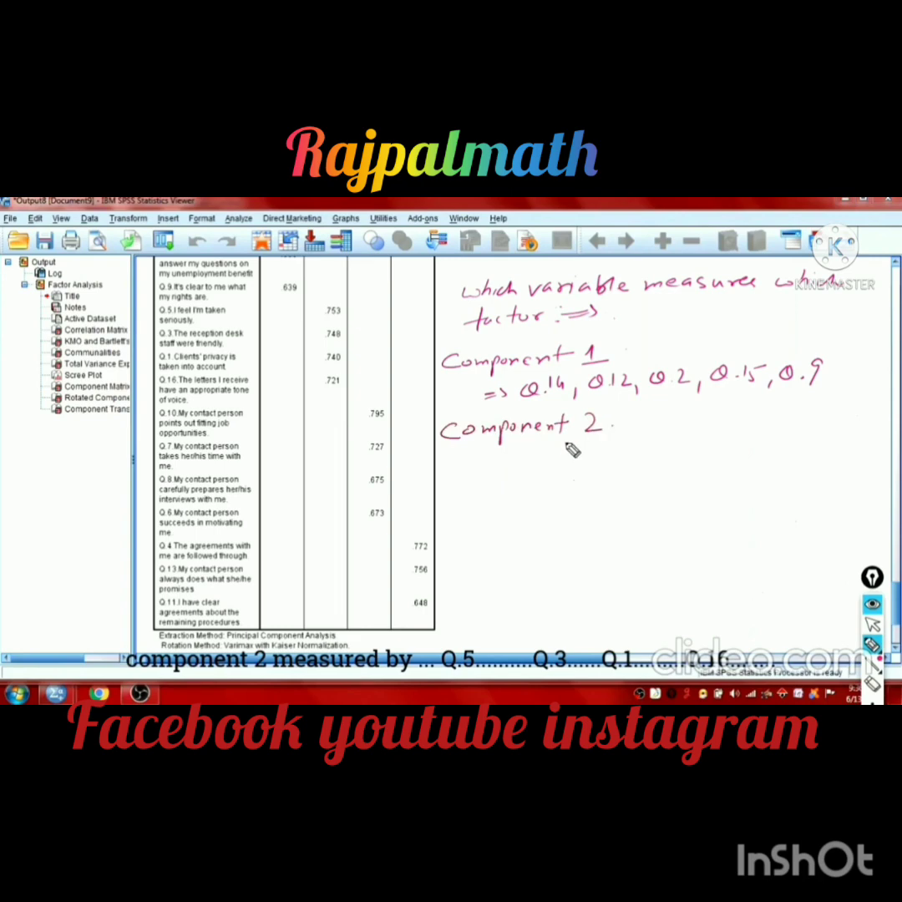
{"action": "mouse_move", "coordinate": [501, 471]}
{"action": "left_mouse_down"}
{"action": "mouse_move", "coordinate": [550, 452]}
{"action": "mouse_move", "coordinate": [579, 463]}
{"action": "mouse_move", "coordinate": [583, 455]}
{"action": "mouse_move", "coordinate": [599, 471]}
{"action": "mouse_move", "coordinate": [607, 452]}
{"action": "mouse_move", "coordinate": [628, 457]}
{"action": "mouse_move", "coordinate": [640, 444]}
{"action": "mouse_move", "coordinate": [634, 456]}
{"action": "mouse_move", "coordinate": [659, 474]}
{"action": "mouse_move", "coordinate": [676, 446]}
{"action": "mouse_move", "coordinate": [686, 457]}
{"action": "mouse_move", "coordinate": [693, 450]}
{"action": "mouse_move", "coordinate": [700, 469]}
{"action": "mouse_move", "coordinate": [737, 468]}
{"action": "mouse_move", "coordinate": [744, 454]}
{"action": "mouse_move", "coordinate": [765, 455]}
{"action": "mouse_move", "coordinate": [789, 447]}
{"action": "left_mouse_up"}
{"action": "left_click", "coordinate": [626, 456]}
{"action": "left_click", "coordinate": [686, 455]}
{"action": "left_click", "coordinate": [767, 451]}
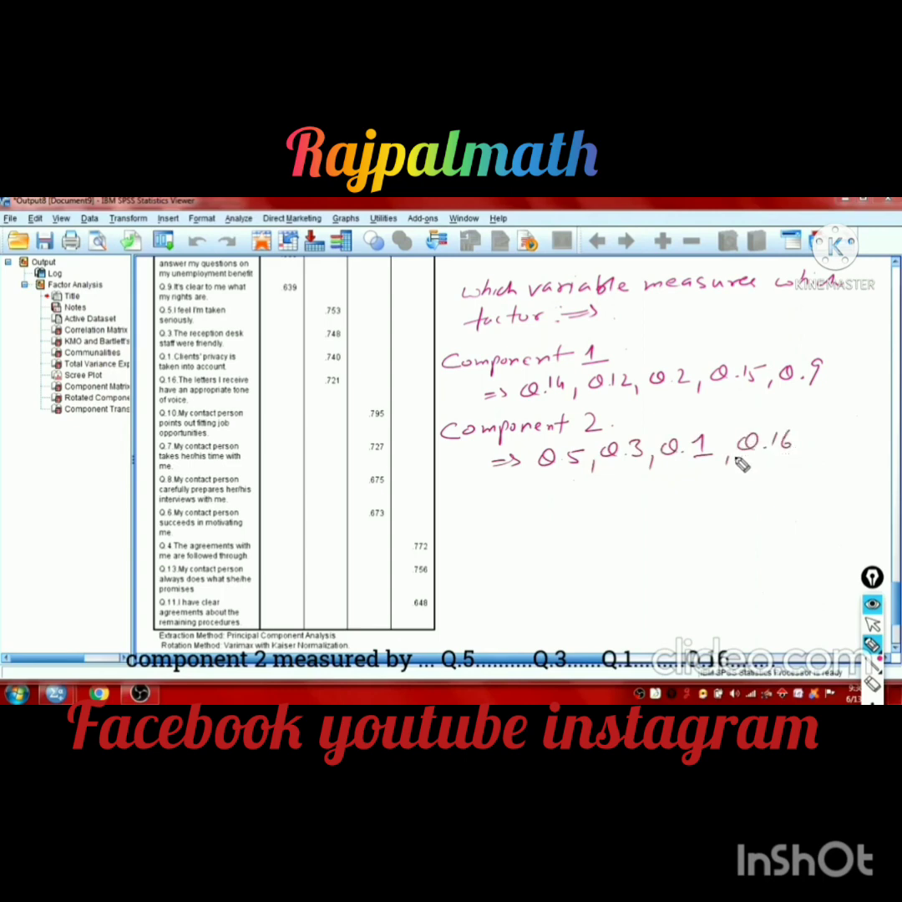
- Write Component 3 (Q.10, Q.7, Q.8, Q.6) and Component 4 (Q.4, Q.13, Q.11), then brace the loading groups
{"action": "mouse_move", "coordinate": [452, 499]}
{"action": "left_mouse_down"}
{"action": "mouse_move", "coordinate": [500, 514]}
{"action": "mouse_move", "coordinate": [513, 501]}
{"action": "mouse_move", "coordinate": [574, 503]}
{"action": "mouse_move", "coordinate": [617, 496]}
{"action": "left_mouse_up"}
{"action": "mouse_move", "coordinate": [529, 542]}
{"action": "left_mouse_down"}
{"action": "mouse_move", "coordinate": [588, 525]}
{"action": "mouse_move", "coordinate": [619, 538]}
{"action": "mouse_move", "coordinate": [624, 527]}
{"action": "mouse_move", "coordinate": [664, 524]}
{"action": "left_mouse_up"}
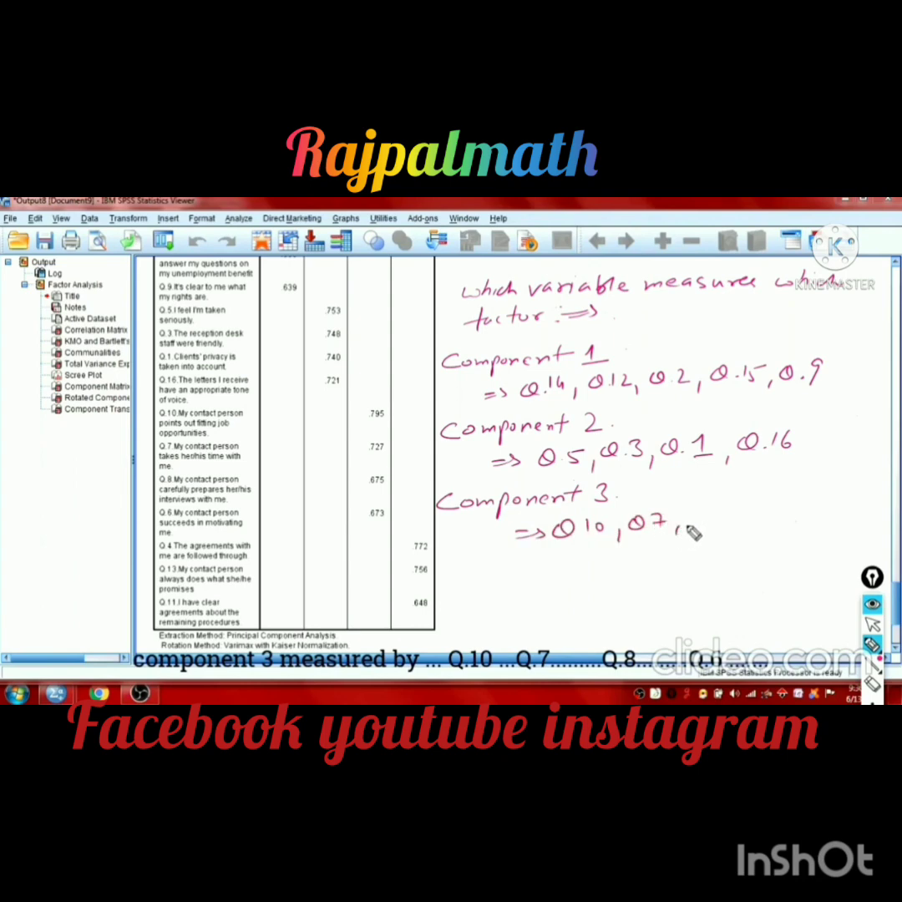
{"action": "mouse_move", "coordinate": [700, 524]}
{"action": "left_mouse_down"}
{"action": "mouse_move", "coordinate": [725, 529]}
{"action": "mouse_move", "coordinate": [720, 519]}
{"action": "mouse_move", "coordinate": [743, 531]}
{"action": "mouse_move", "coordinate": [789, 524]}
{"action": "left_mouse_up"}
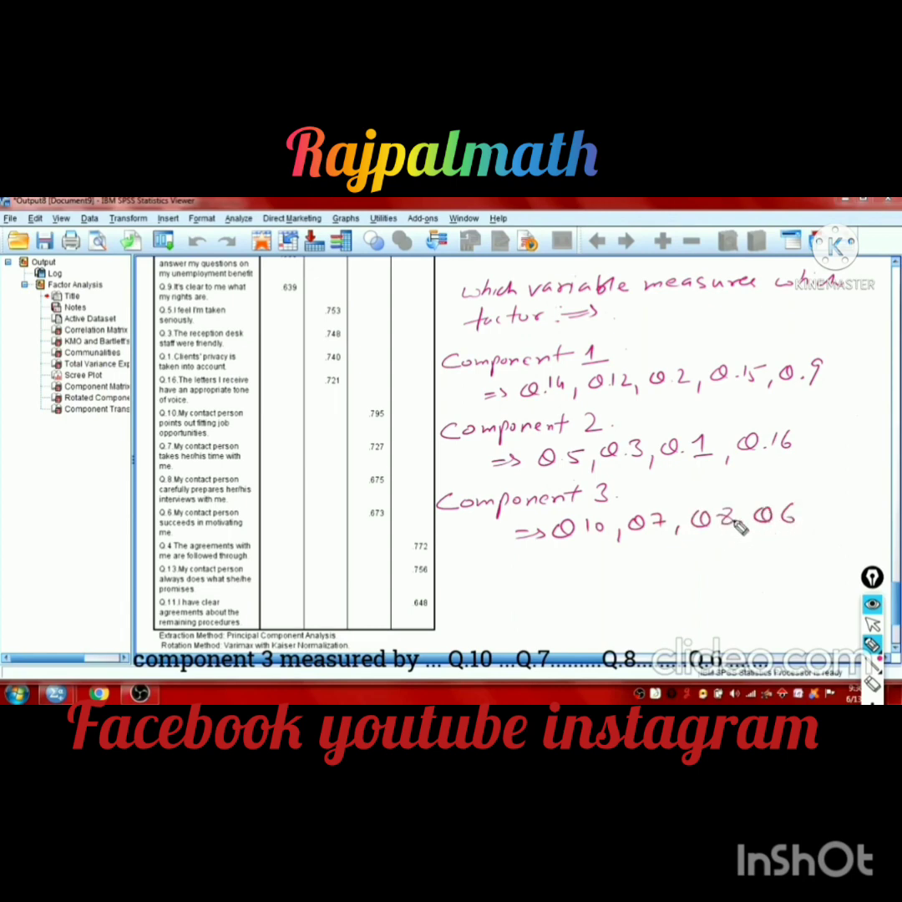
{"action": "mouse_move", "coordinate": [454, 564]}
{"action": "left_mouse_down"}
{"action": "mouse_move", "coordinate": [440, 593]}
{"action": "mouse_move", "coordinate": [478, 584]}
{"action": "mouse_move", "coordinate": [501, 598]}
{"action": "mouse_move", "coordinate": [509, 585]}
{"action": "mouse_move", "coordinate": [531, 587]}
{"action": "mouse_move", "coordinate": [525, 572]}
{"action": "mouse_move", "coordinate": [636, 569]}
{"action": "left_mouse_up"}
{"action": "mouse_move", "coordinate": [521, 607]}
{"action": "left_mouse_down"}
{"action": "mouse_move", "coordinate": [608, 591]}
{"action": "mouse_move", "coordinate": [640, 608]}
{"action": "mouse_move", "coordinate": [651, 596]}
{"action": "mouse_move", "coordinate": [705, 610]}
{"action": "mouse_move", "coordinate": [761, 597]}
{"action": "left_mouse_up"}
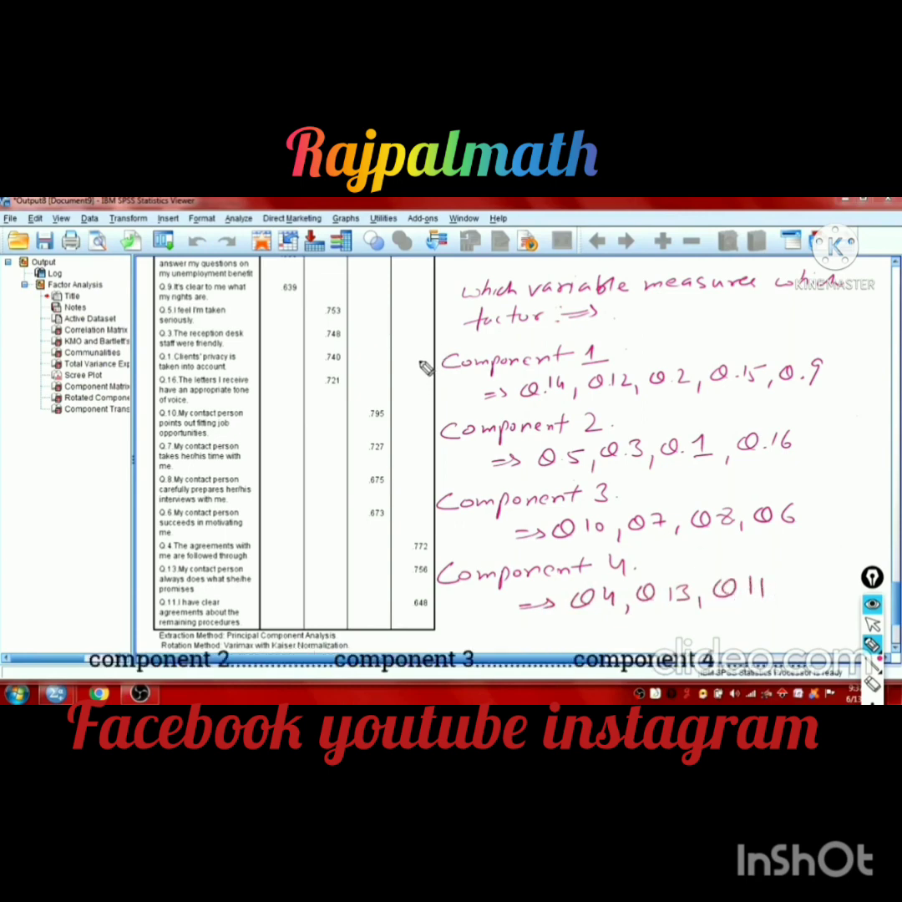
{"action": "mouse_move", "coordinate": [357, 306]}
{"action": "left_mouse_down"}
{"action": "mouse_move", "coordinate": [371, 341]}
{"action": "mouse_move", "coordinate": [357, 380]}
{"action": "mouse_move", "coordinate": [407, 464]}
{"action": "mouse_move", "coordinate": [396, 522]}
{"action": "mouse_move", "coordinate": [406, 547]}
{"action": "mouse_move", "coordinate": [399, 625]}
{"action": "left_mouse_up"}
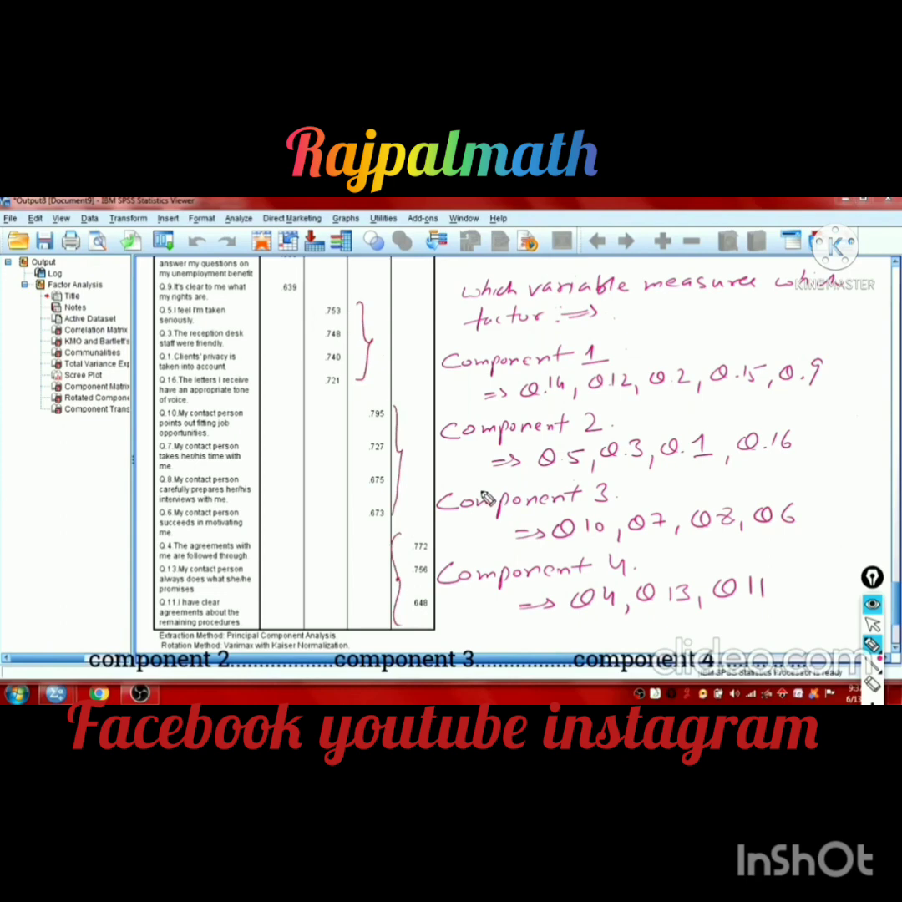